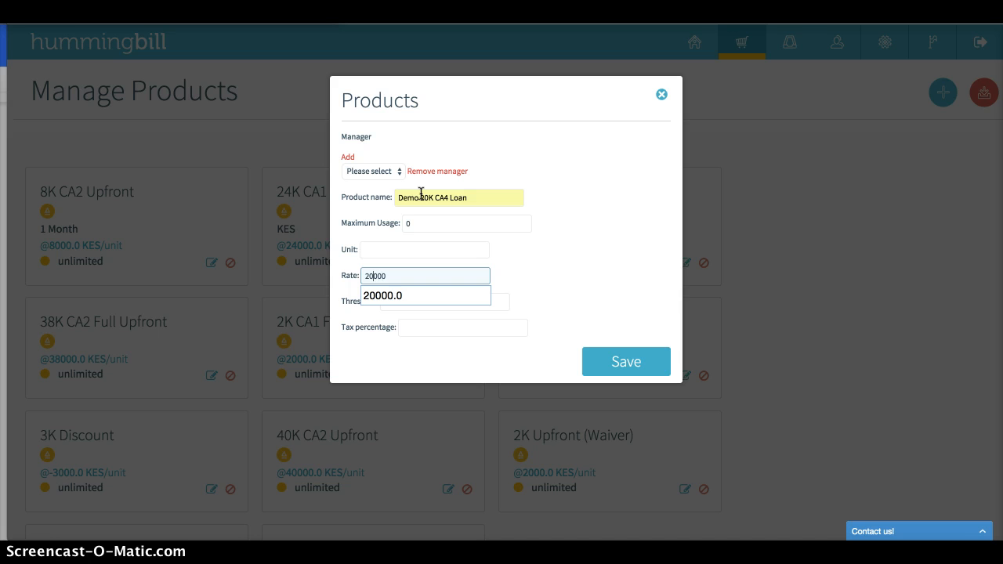
Set the threshold of the Demo 20K CA4 Loan product to 20000 and save the product
key(Tab)
text(20000)
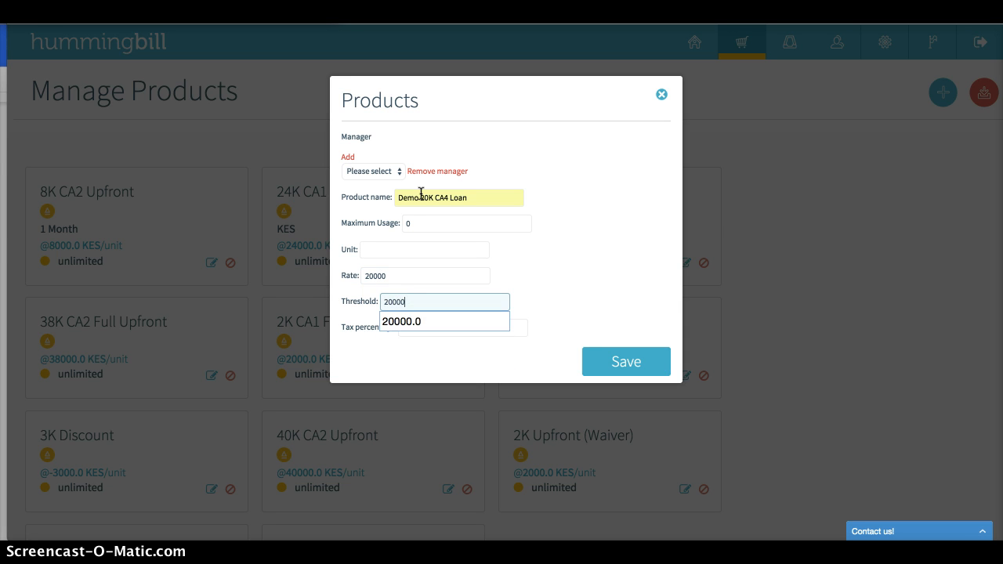
click(495, 255)
click(633, 366)
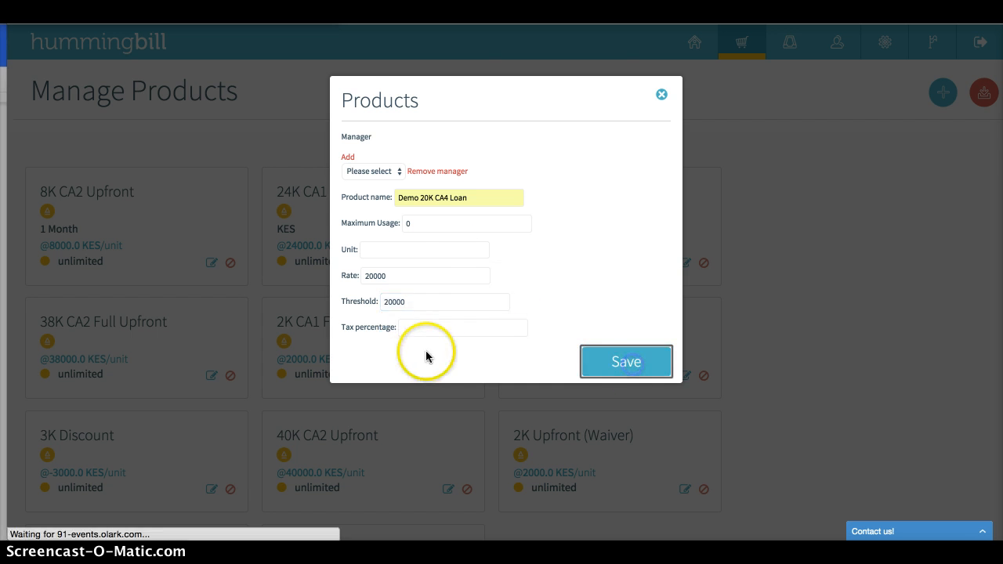
scroll(662, 306, down, 5)
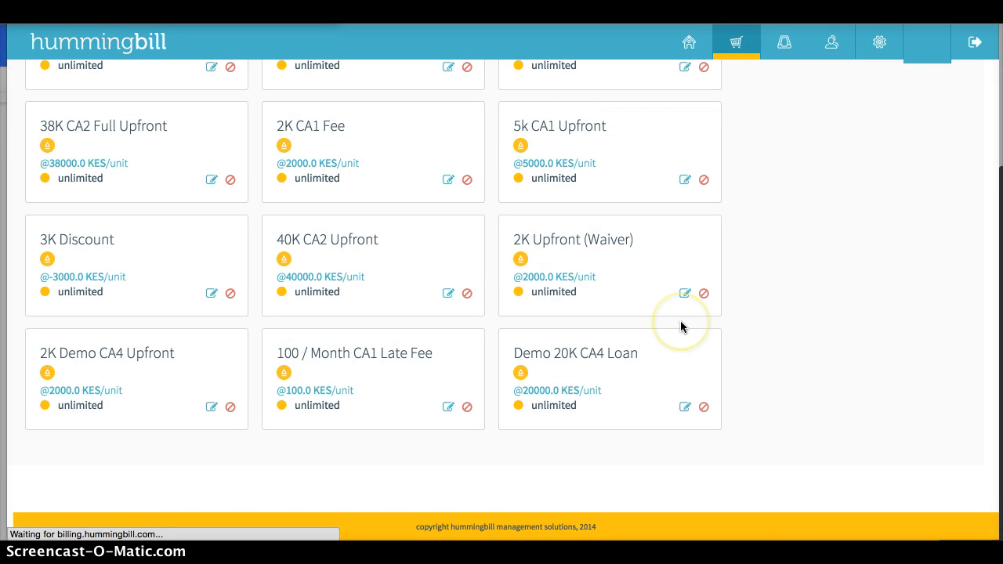
drag(518, 391, 560, 390)
click(824, 278)
scroll(824, 279, up, 5)
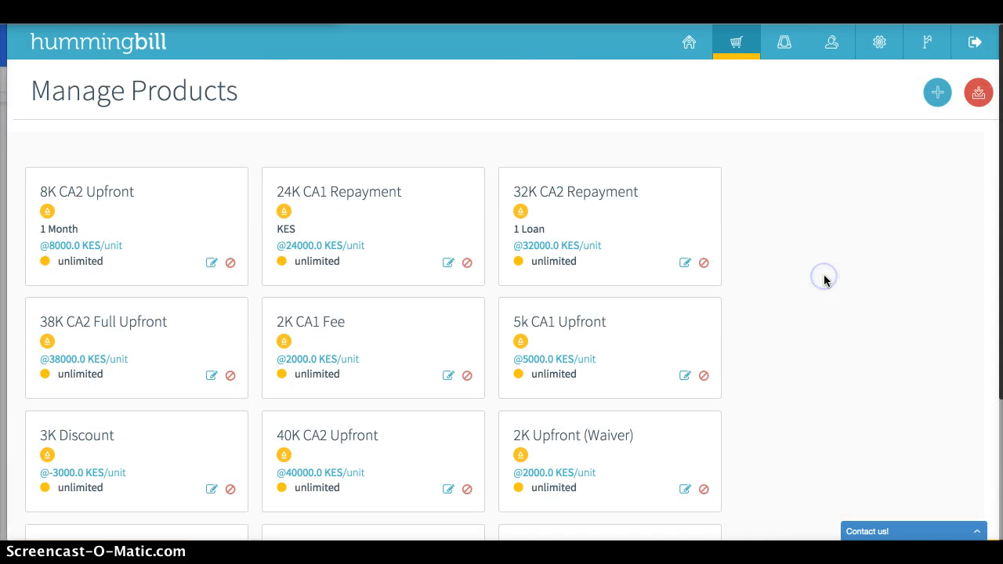
Start a new subscription plan named "Demo 3 Month (Staggered)"
click(791, 46)
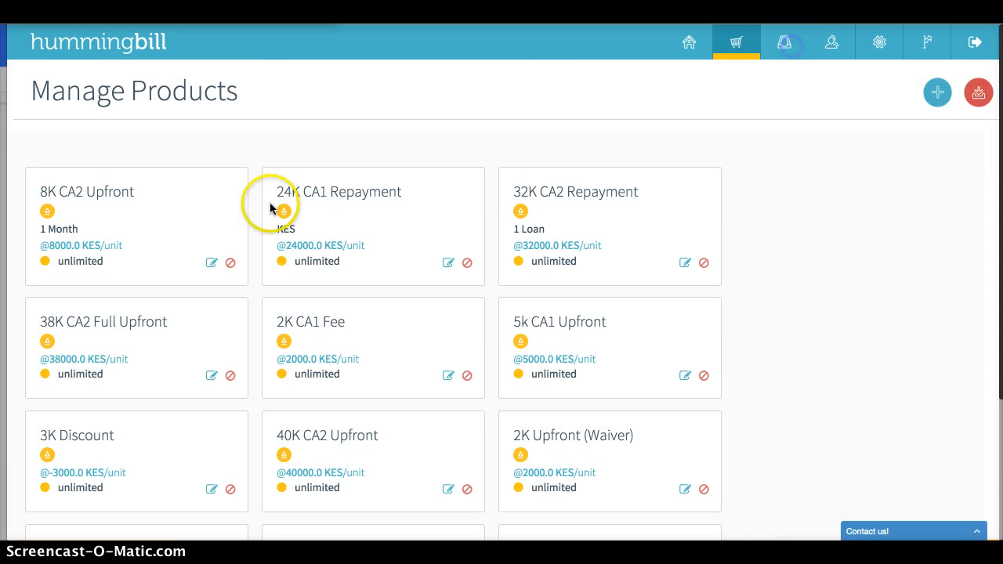
click(774, 39)
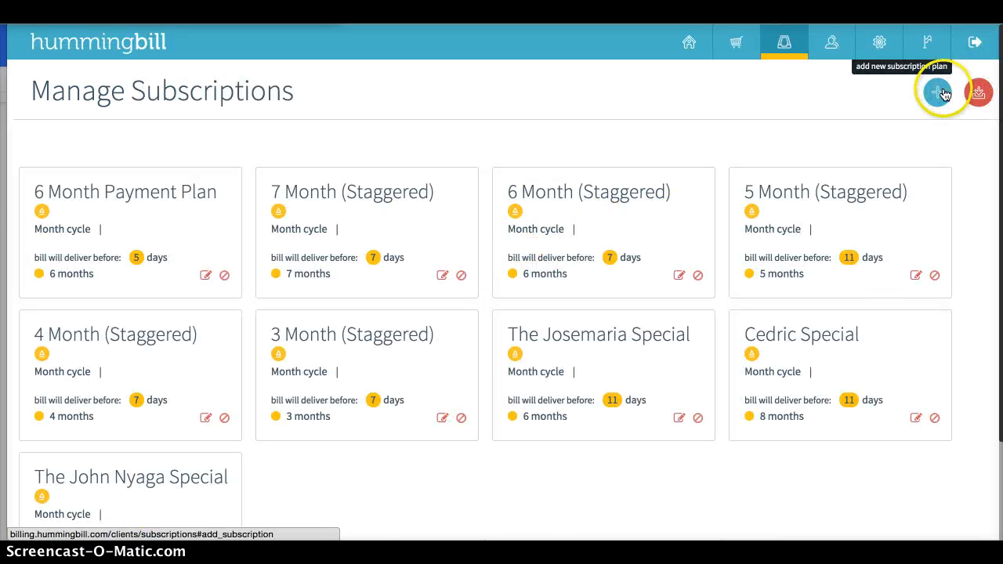
click(937, 93)
click(396, 195)
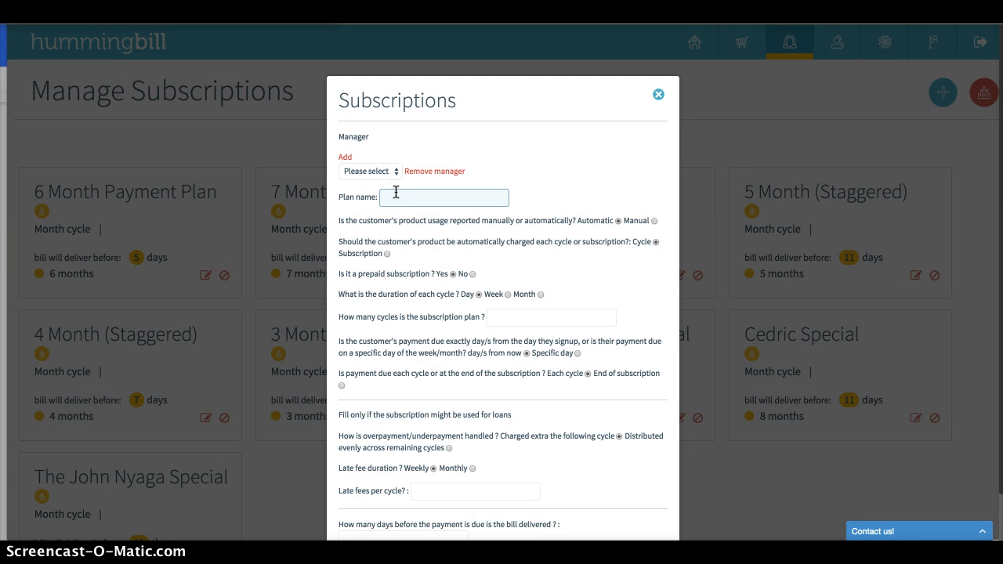
text(Demo)
key(Down)
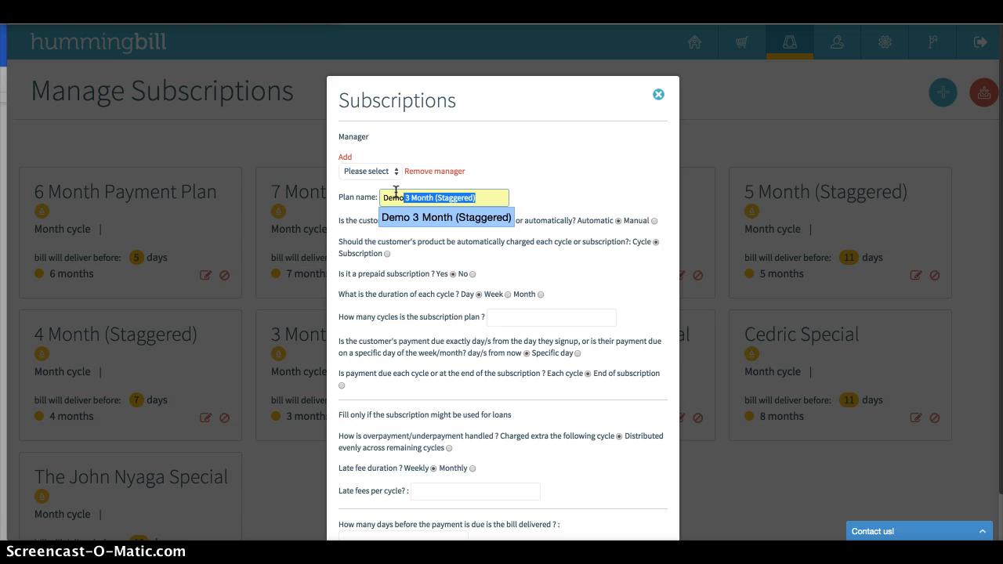
key(Return)
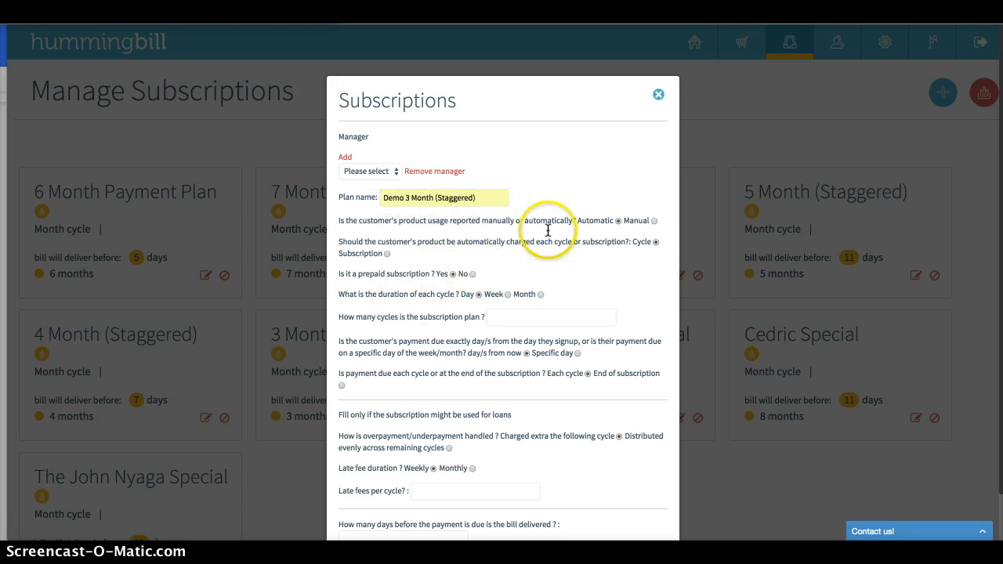
Set the plan to manual usage reporting, not prepaid, with monthly cycles and 3 cycles in total
click(653, 222)
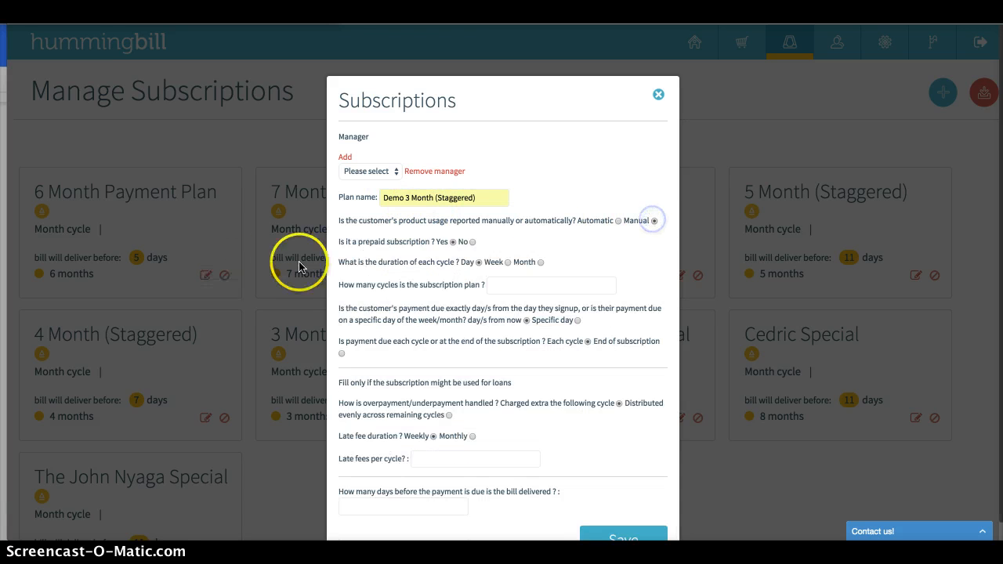
click(472, 242)
click(540, 262)
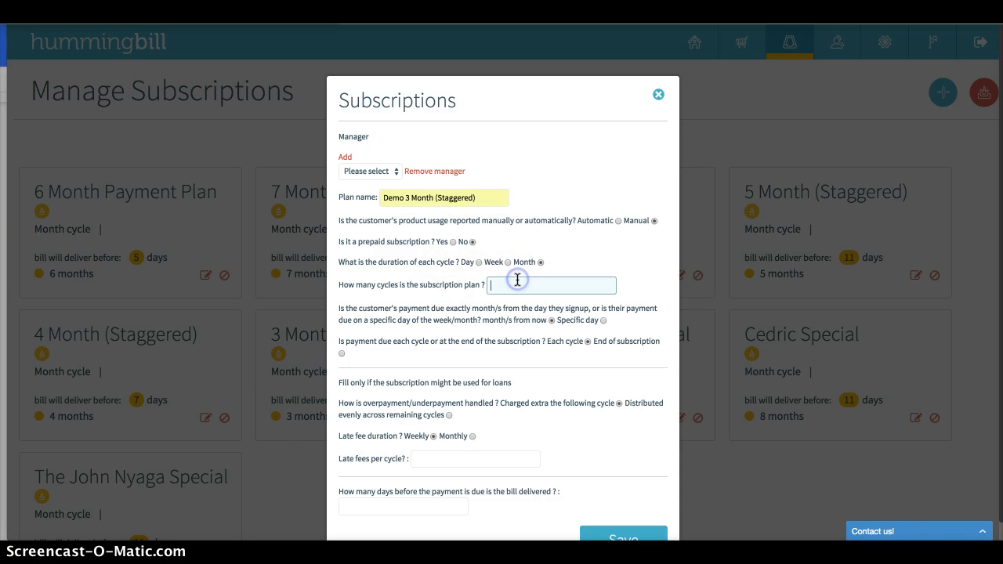
text(3)
click(564, 261)
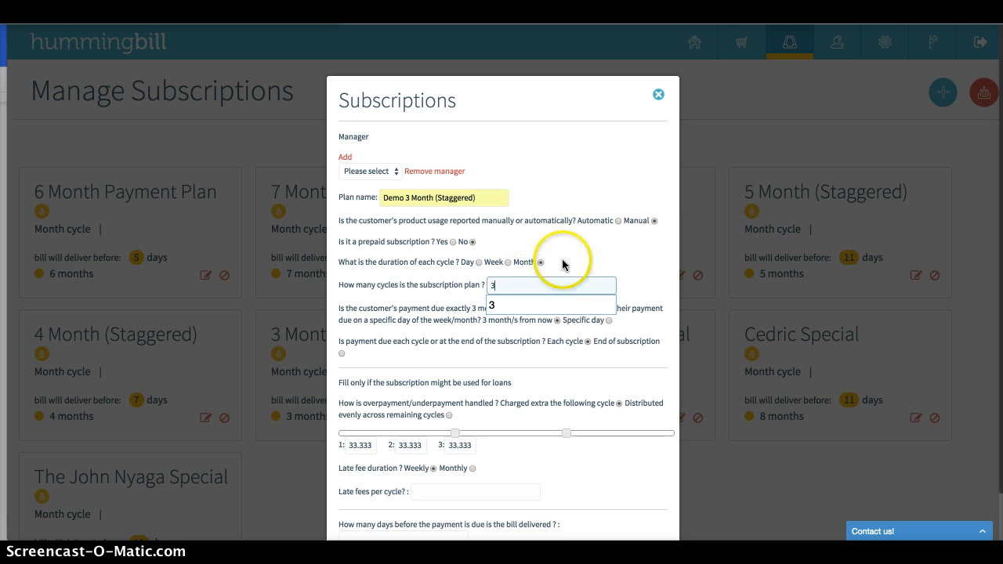
click(545, 266)
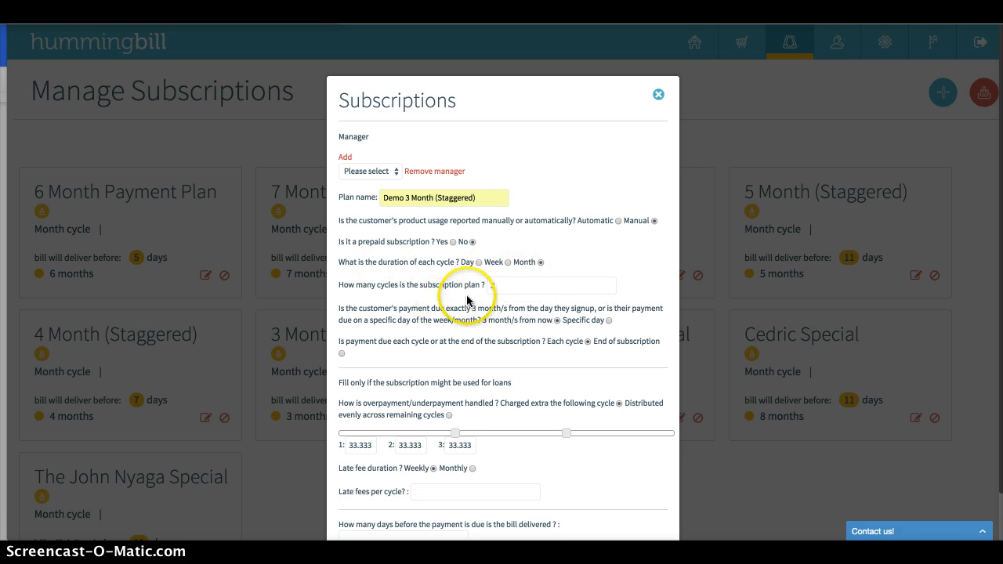
Make payment due on a specific day, the 5th of the month, keeping payment due each cycle
click(609, 320)
click(508, 345)
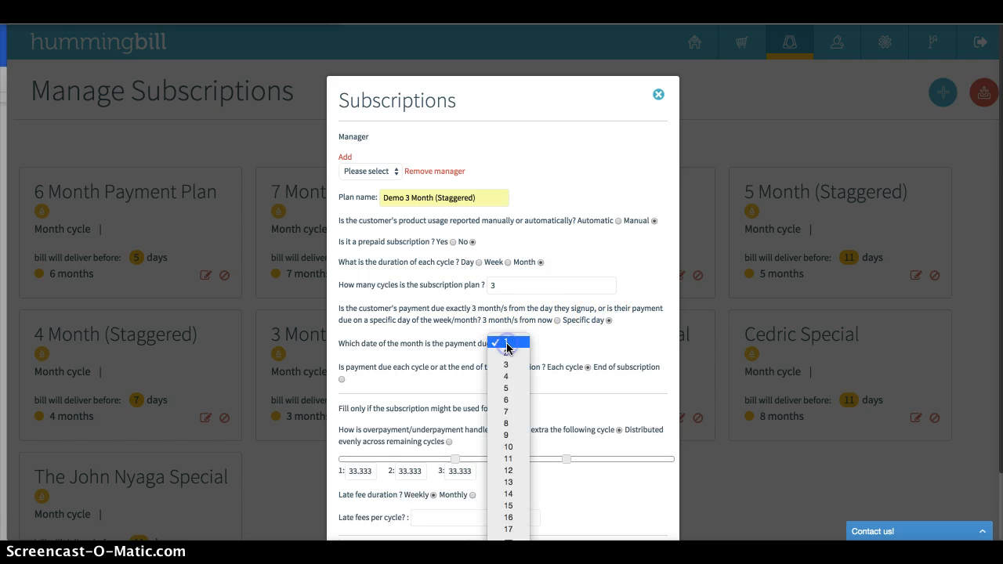
click(509, 384)
scroll(558, 350, down, 1)
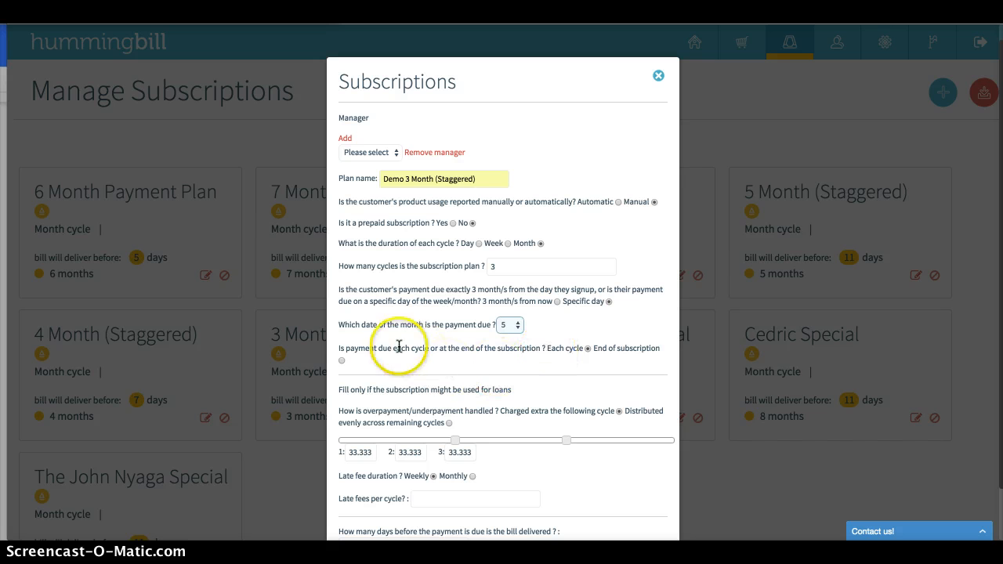
drag(405, 348, 513, 339)
click(551, 345)
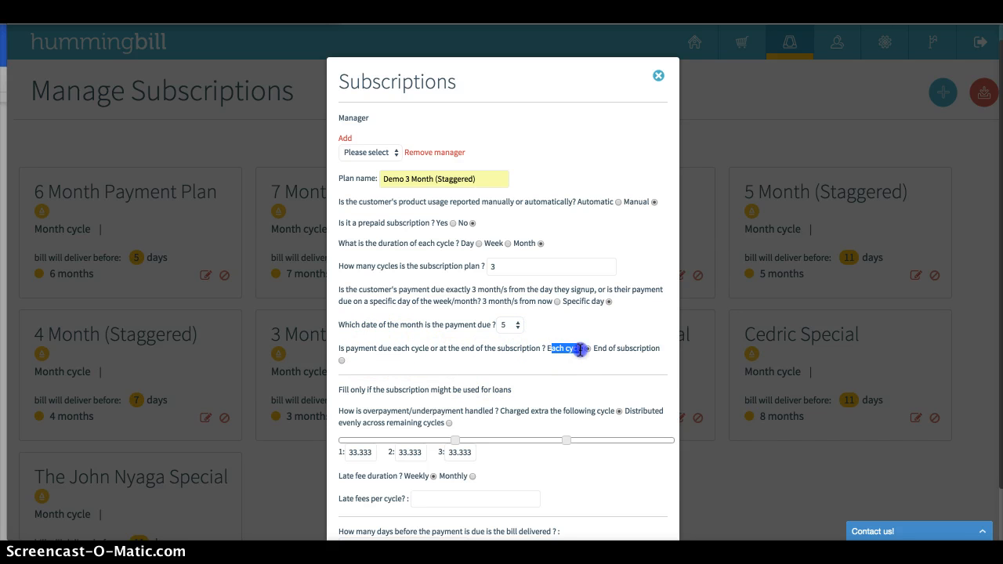
drag(580, 350, 585, 346)
scroll(585, 346, down, 1)
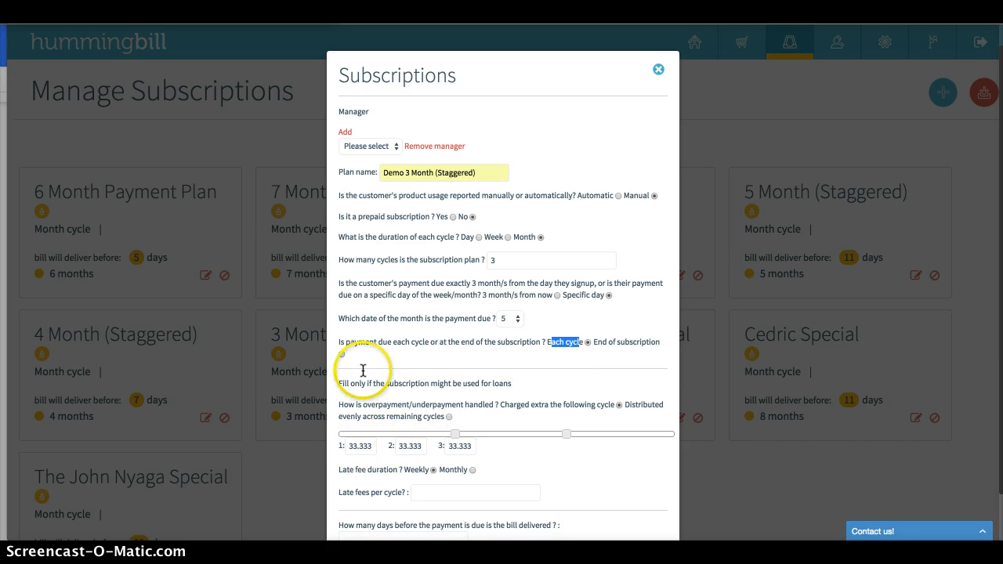
Stagger the loan repayment percentages across the three cycles as 50, 25 and 25
scroll(384, 353, down, 1)
drag(433, 166, 495, 166)
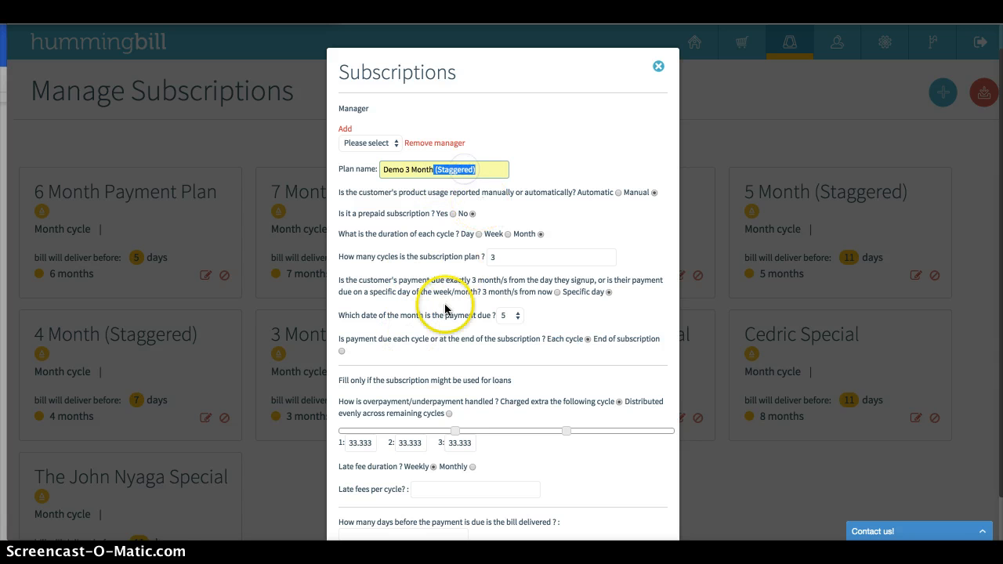
click(404, 379)
scroll(404, 379, down, 3)
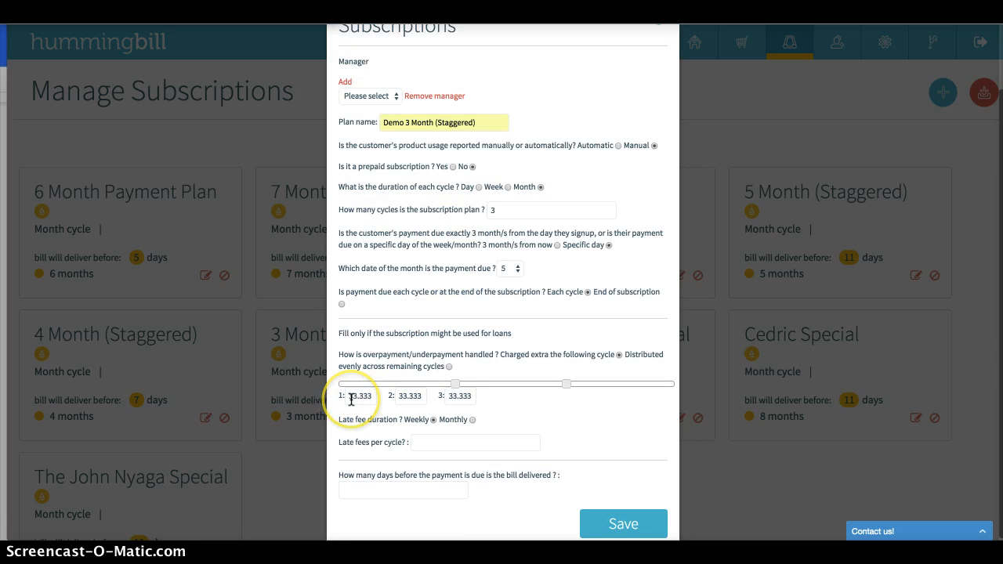
scroll(351, 400, up, 1)
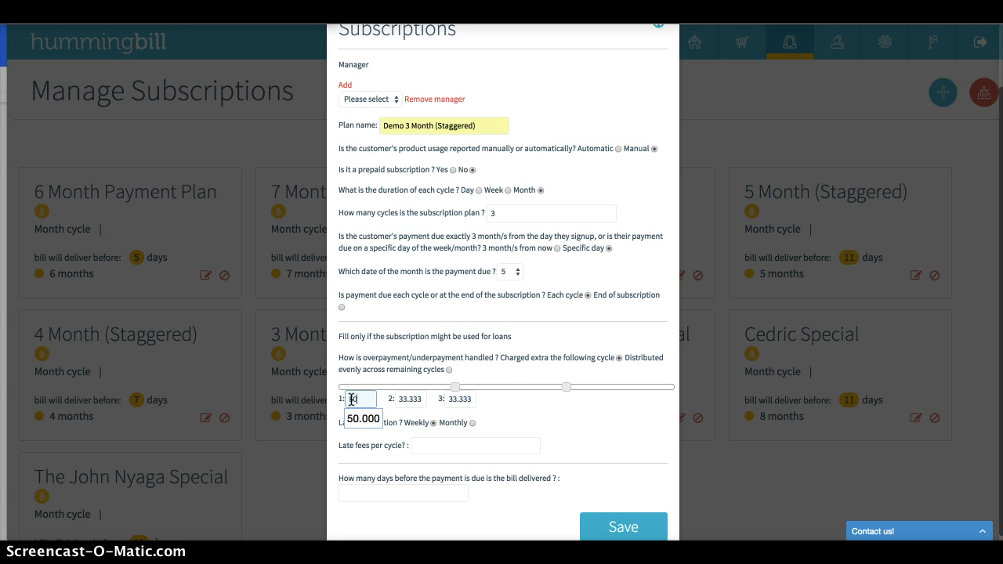
click(401, 398)
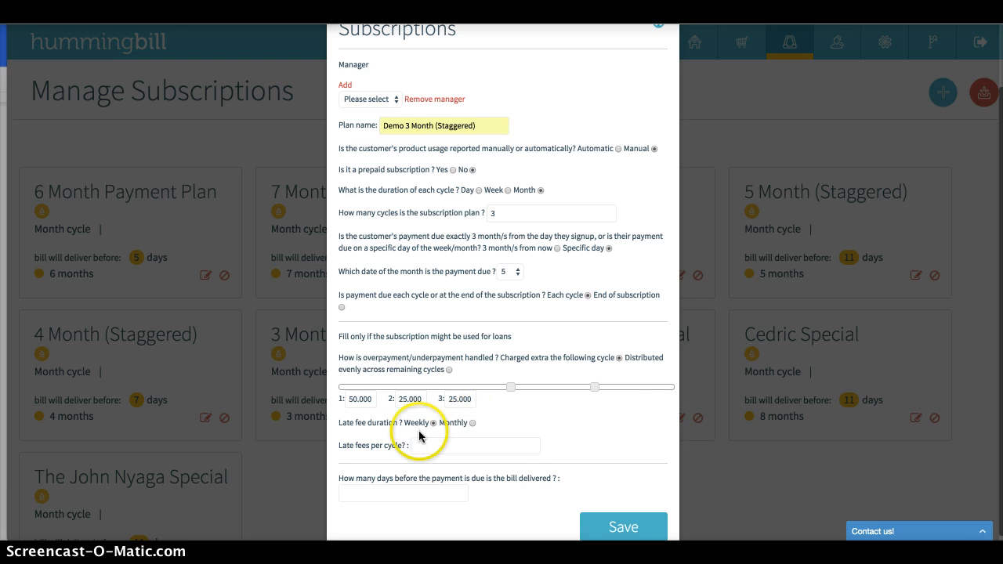
Set the late fee duration to monthly with late fees of 200 per cycle
click(473, 422)
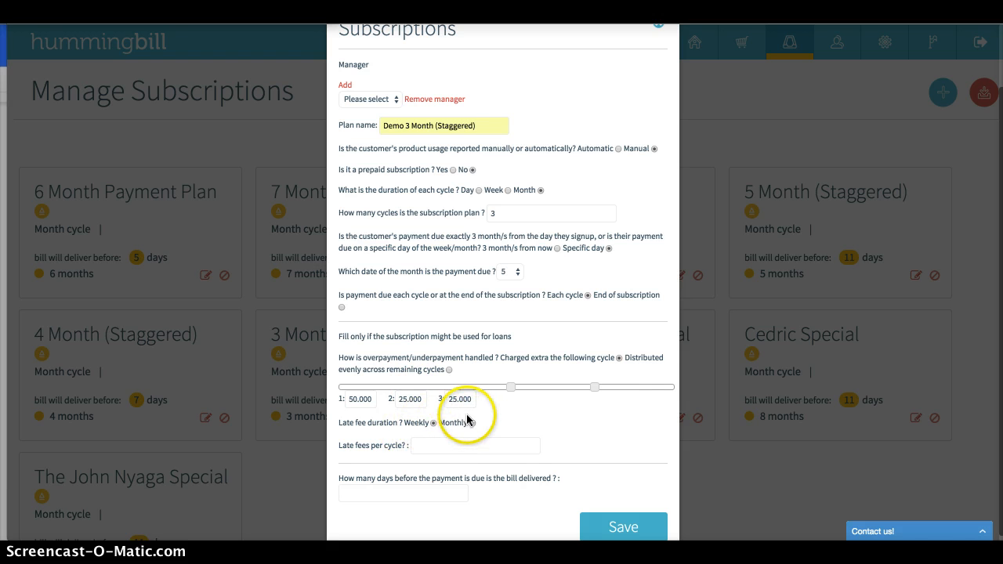
click(470, 463)
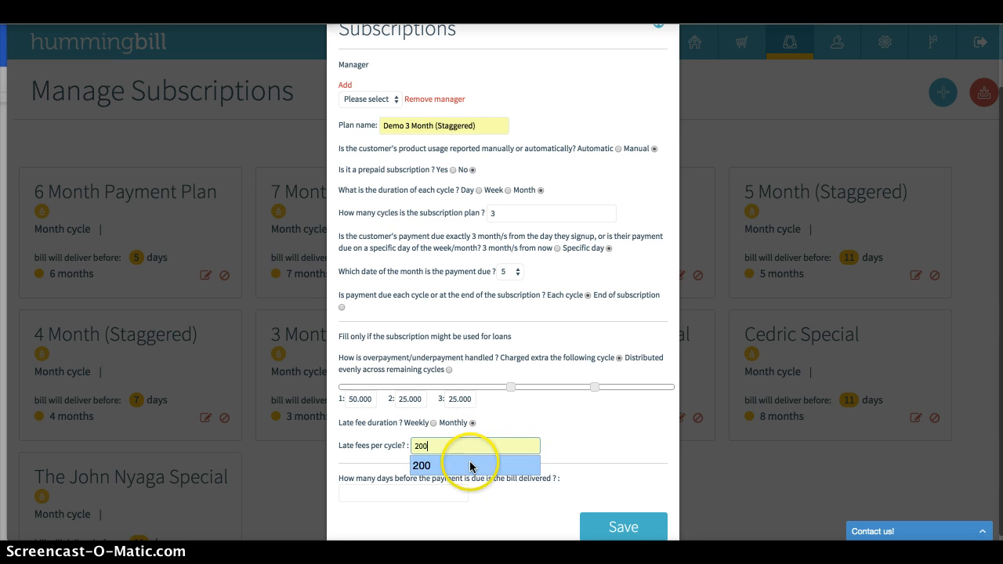
scroll(471, 471, down, 1)
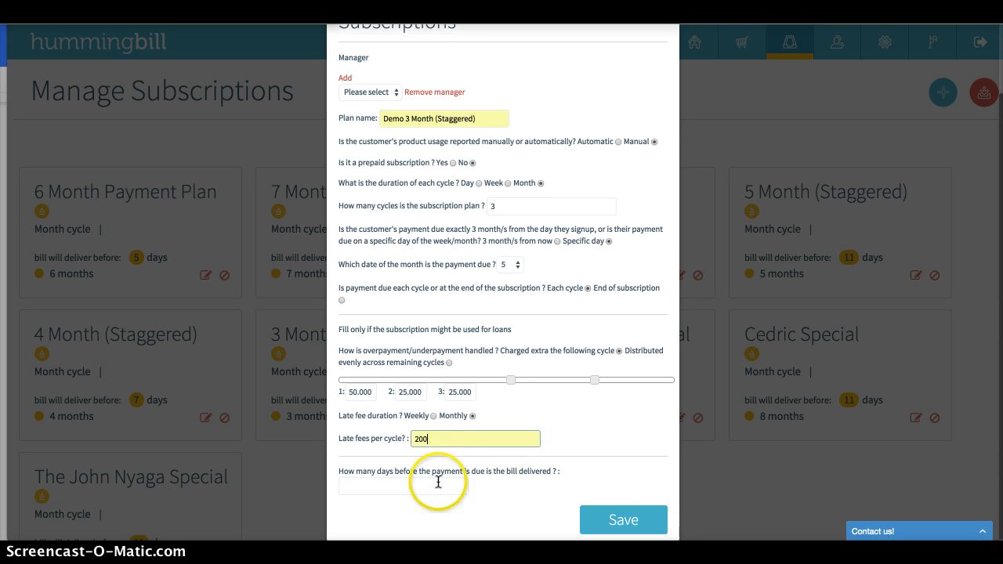
Set the bill to be delivered 9 days before payment is due and save the subscription plan
click(430, 484)
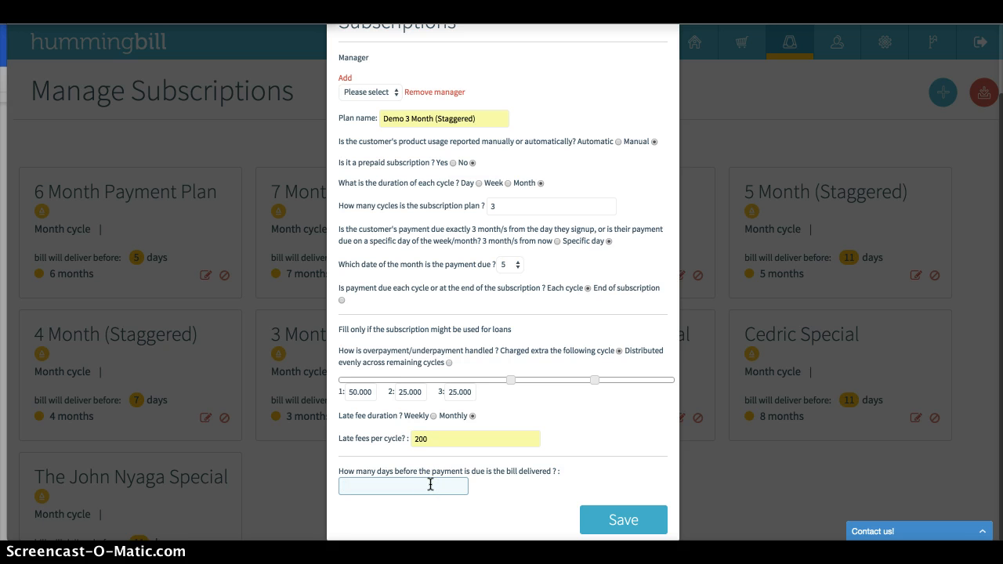
text(9)
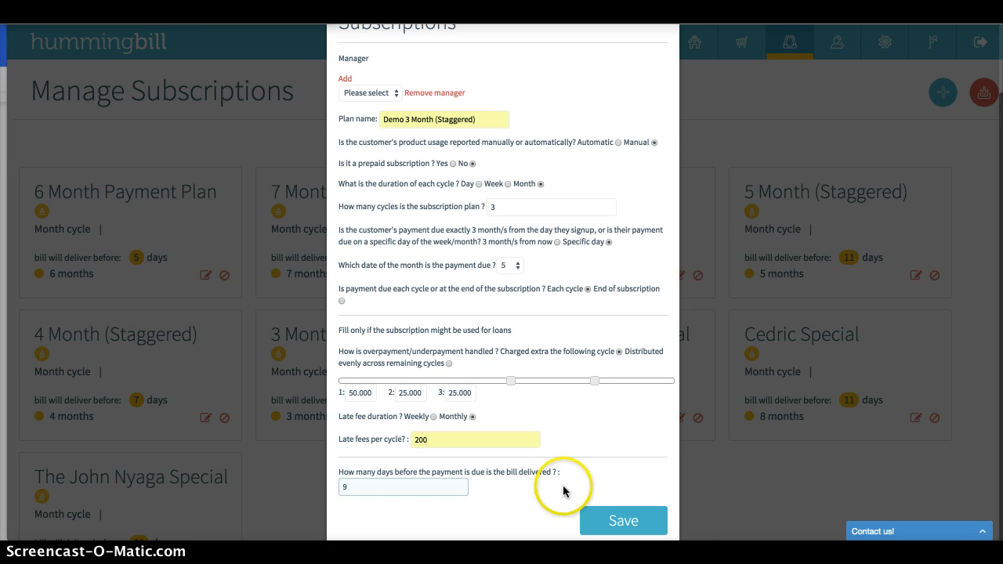
click(624, 520)
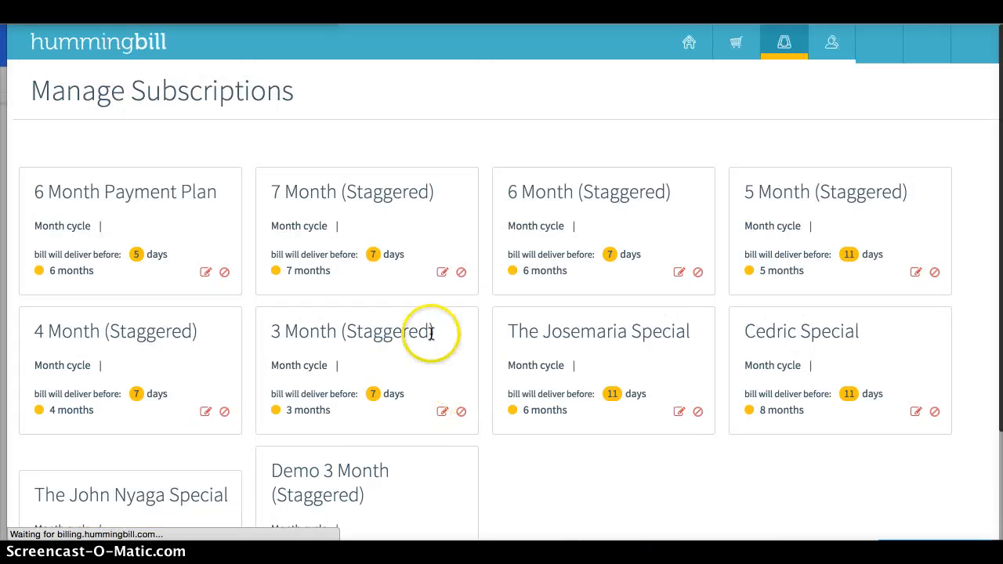
scroll(428, 331, down, 2)
triple_click(294, 337)
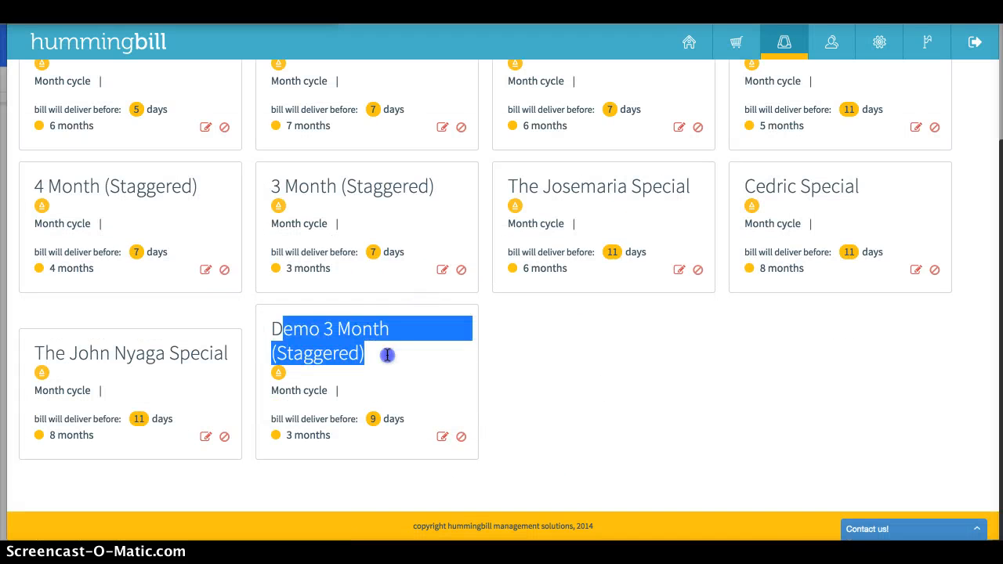
click(648, 348)
Go to the customer list and sort it by ID in descending order
click(830, 45)
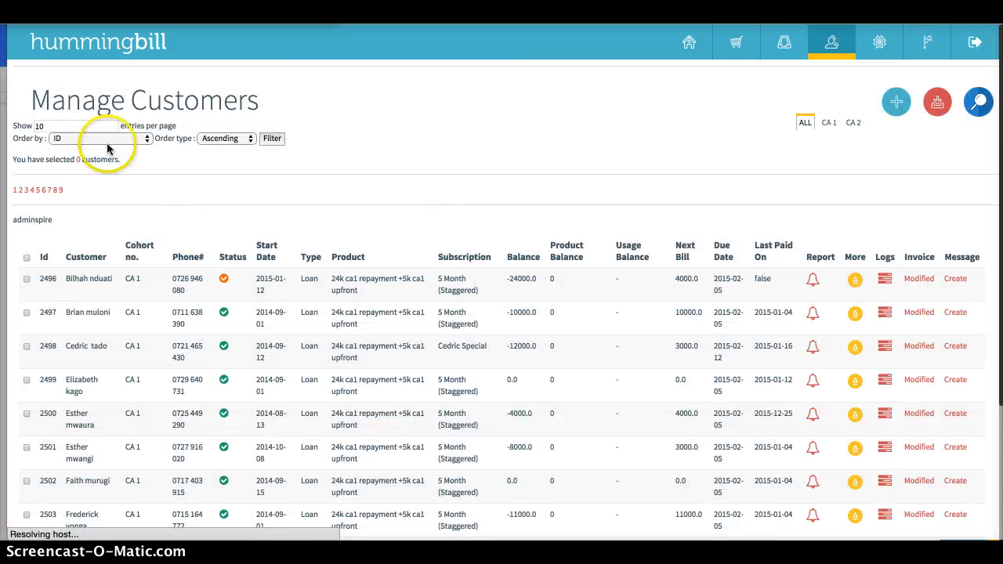
click(220, 139)
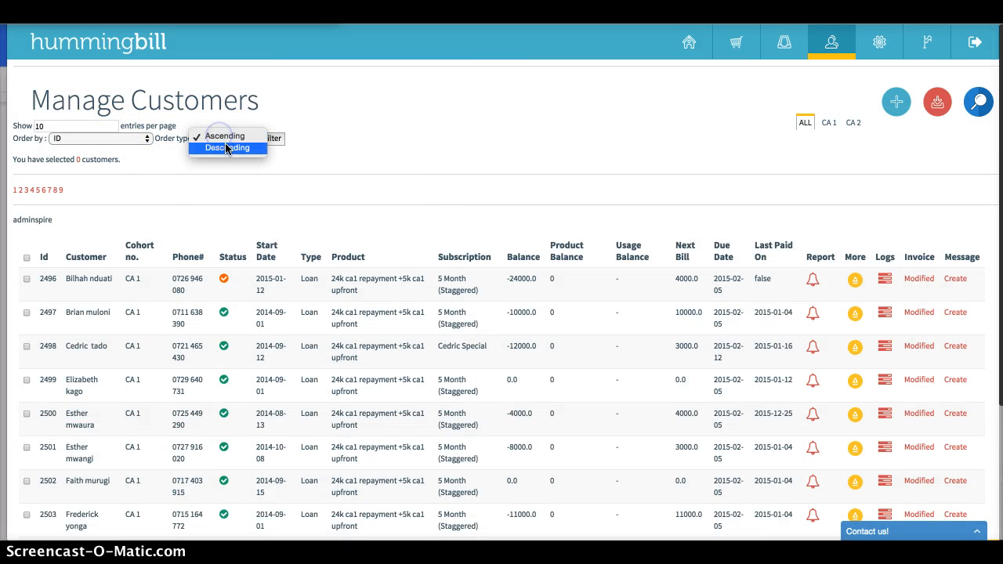
click(227, 148)
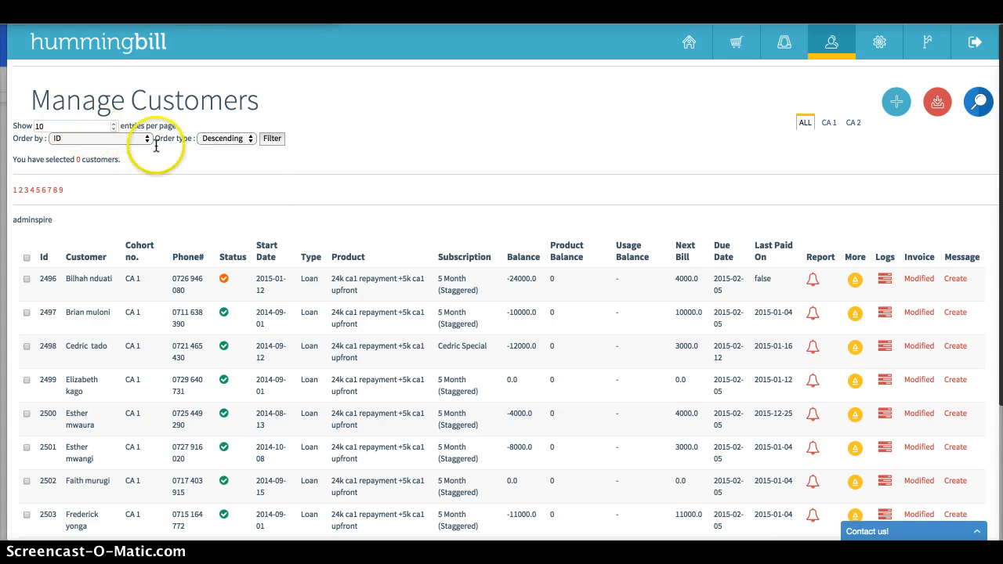
scroll(256, 196, down, 3)
scroll(259, 196, up, 1)
scroll(278, 157, up, 2)
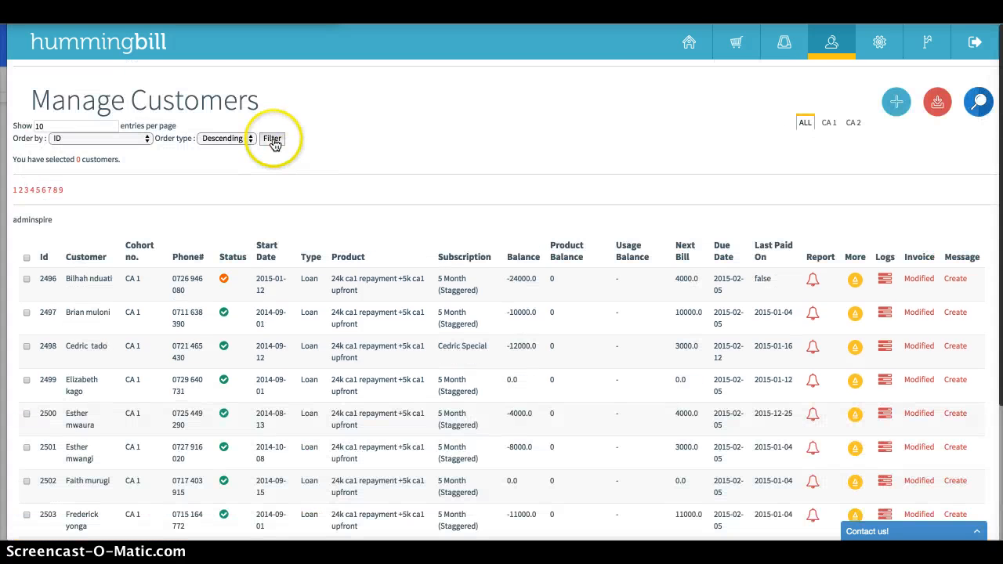
click(271, 139)
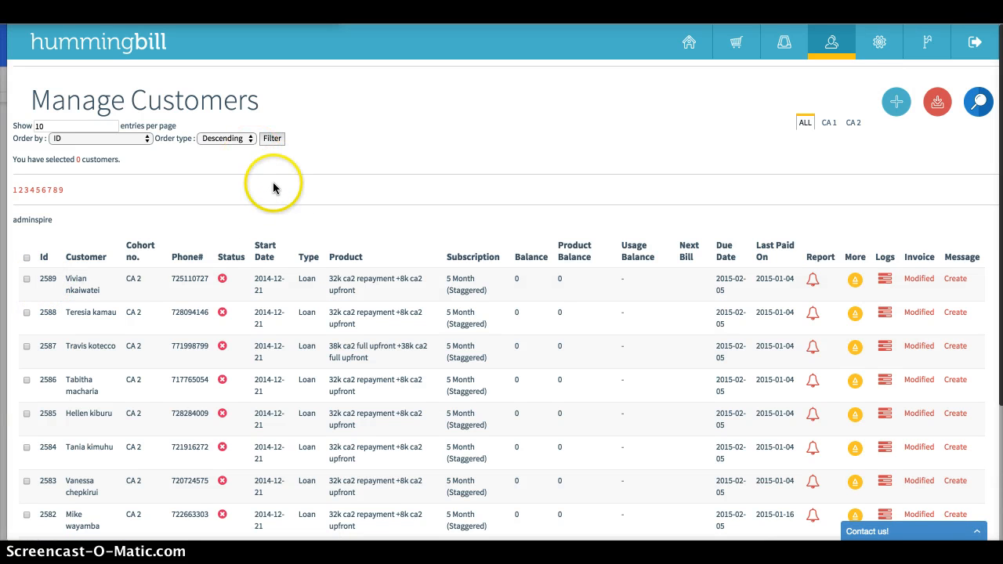
scroll(288, 197, down, 3)
scroll(287, 196, up, 3)
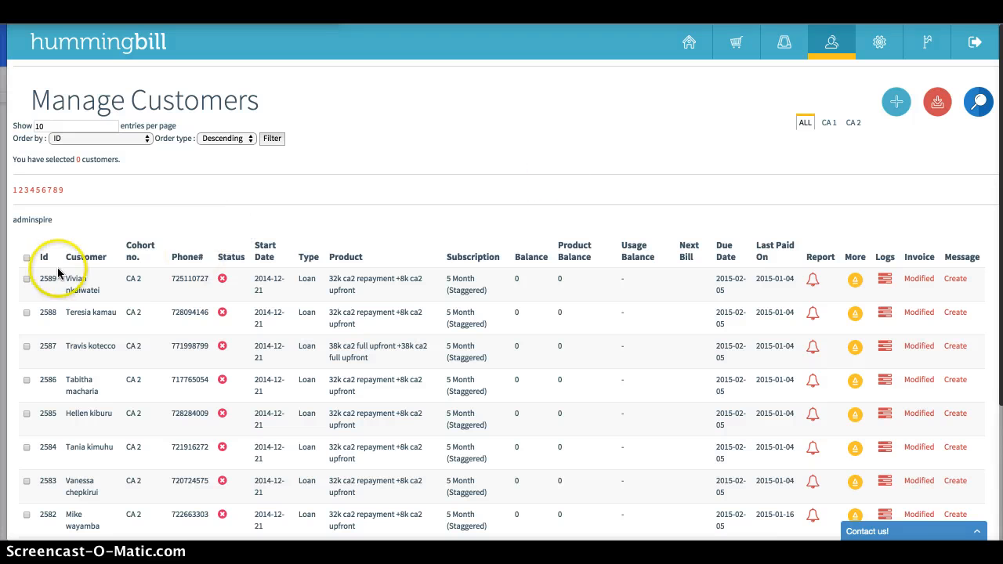
drag(37, 275, 61, 277)
click(343, 188)
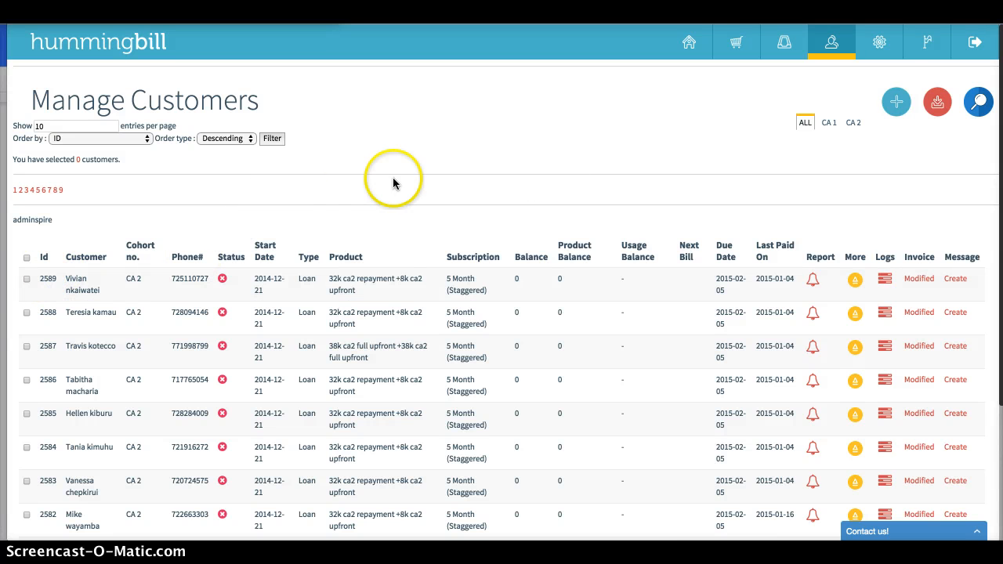
Start adding a new customer and enter the customer's first and last name
click(895, 102)
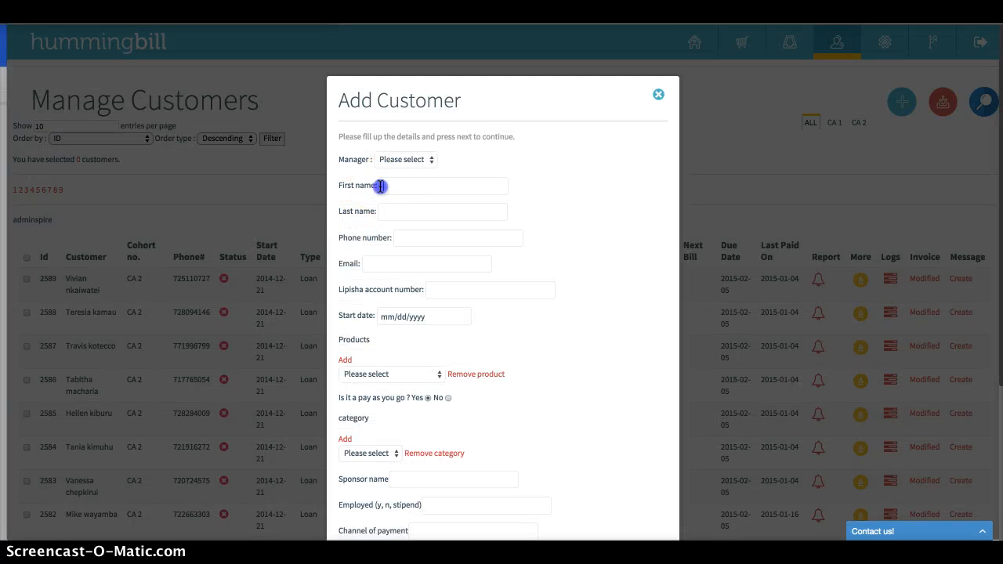
text(Barak)
key(Tab)
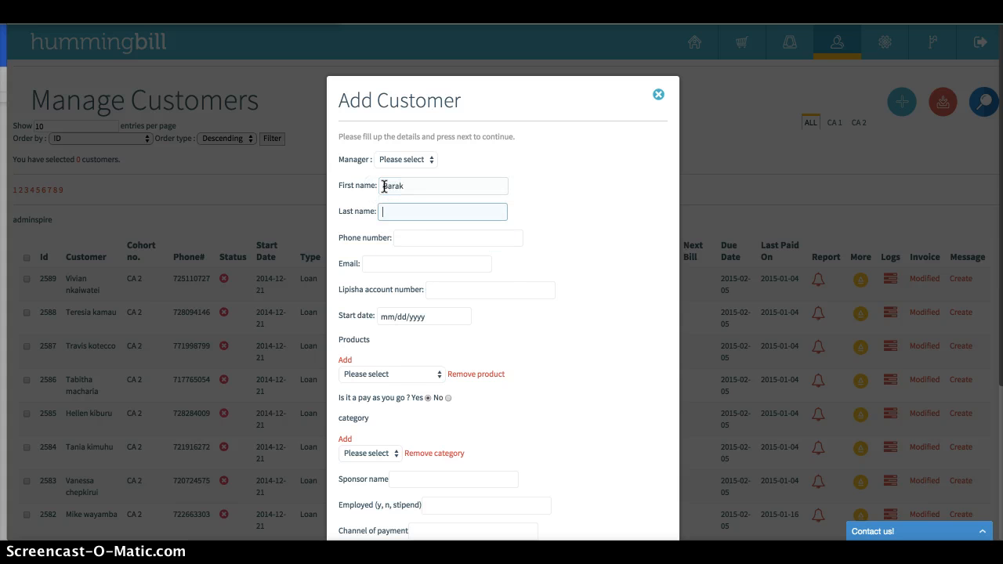
text(Obama)
key(Tab)
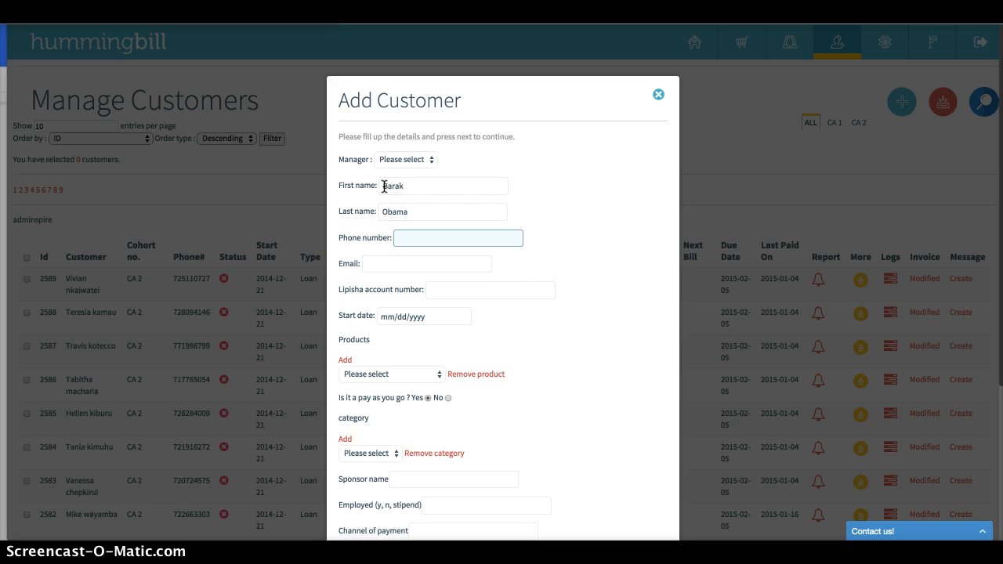
Fill in the new customer's phone number and e-mail address
text(0827)
text(barack)
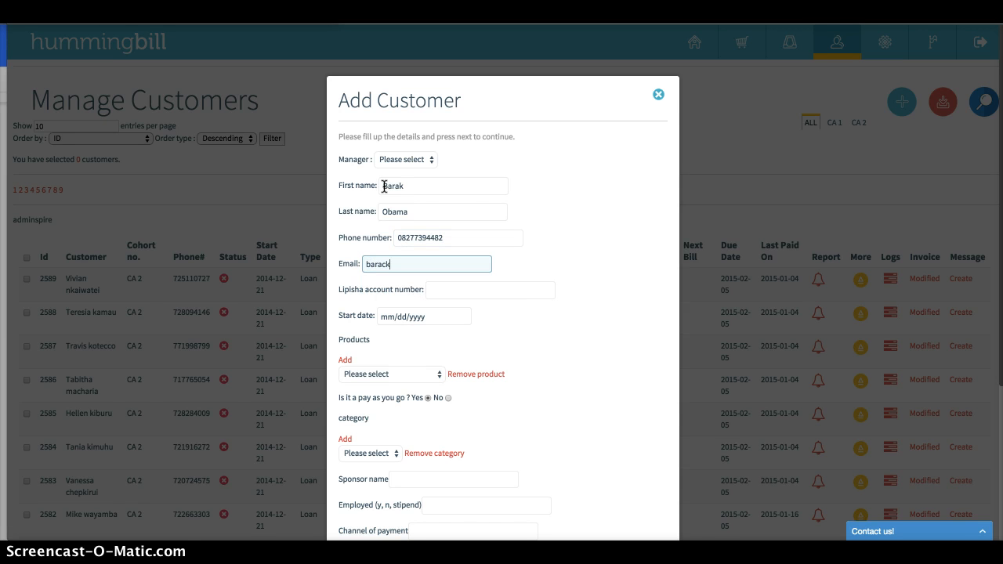
key(BackSpace)
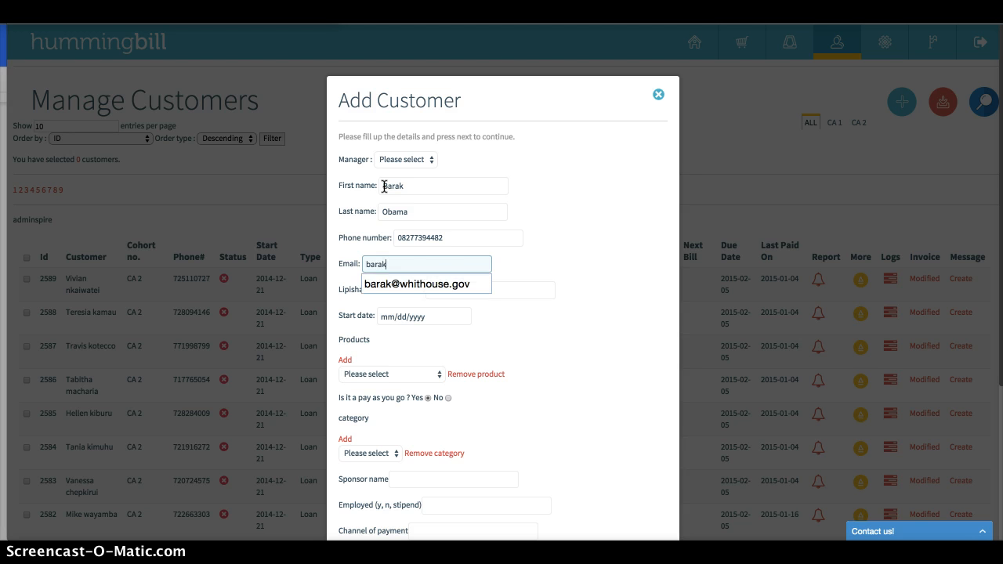
text(k)
key(Down)
key(Tab)
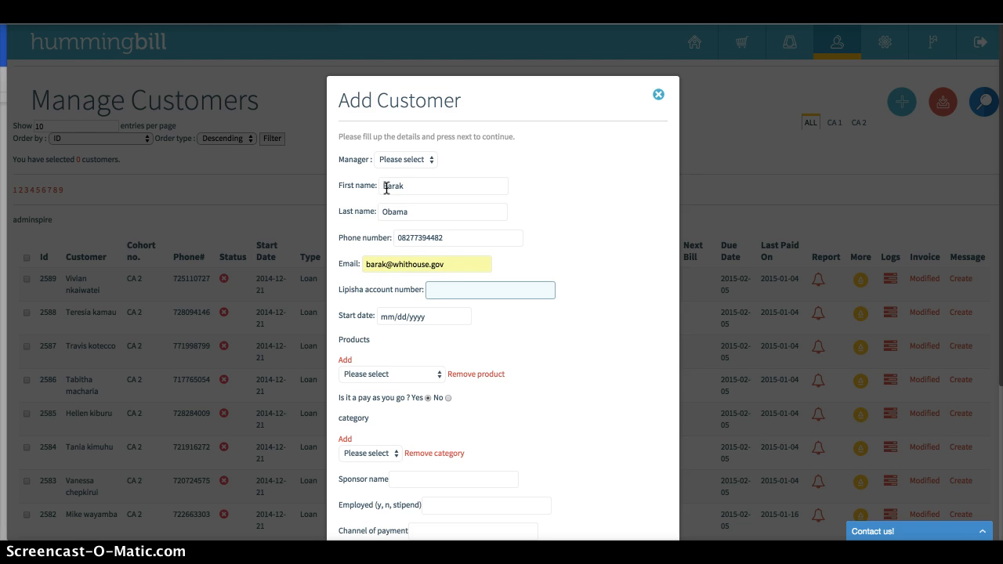
Set the customer's start date to 01/15/2015 and assign the products Demo 20K CA4 Loan and 2K Demo CA4 Upfront
click(461, 317)
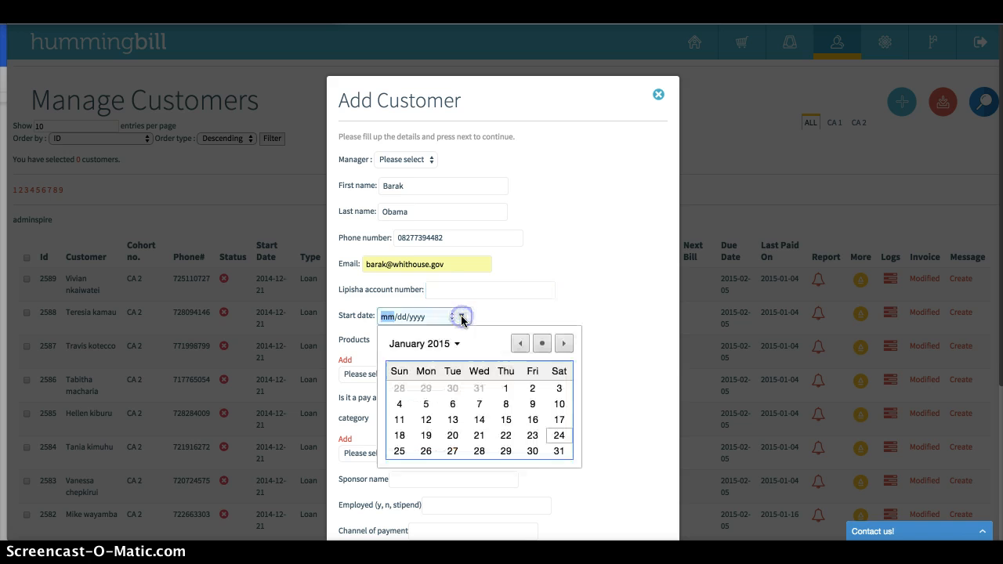
click(505, 420)
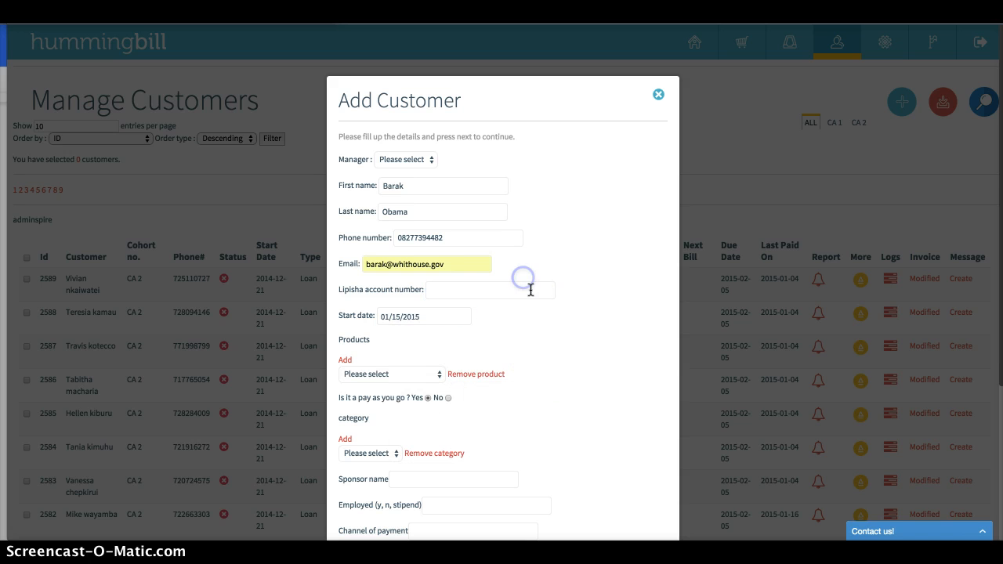
click(345, 357)
click(383, 371)
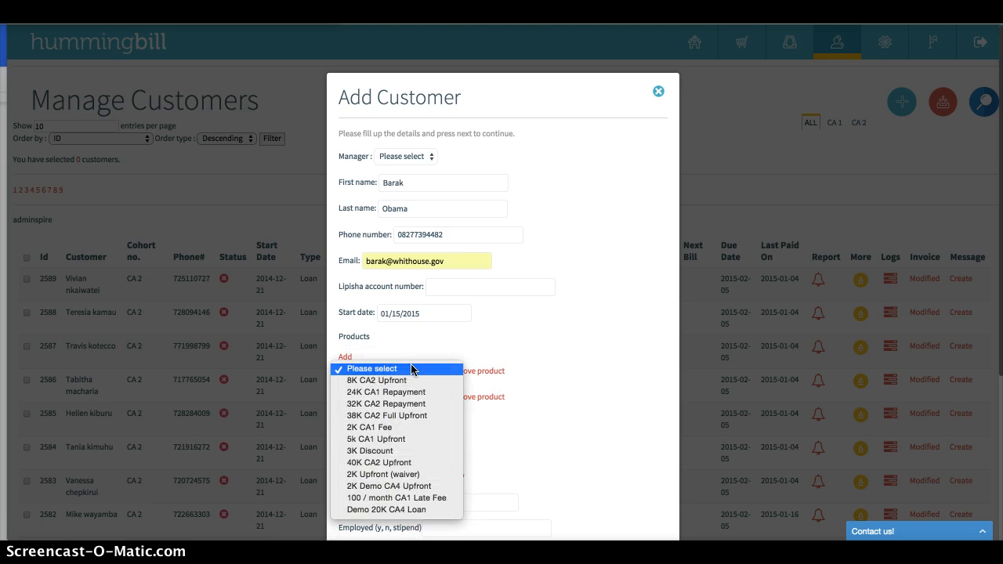
click(425, 510)
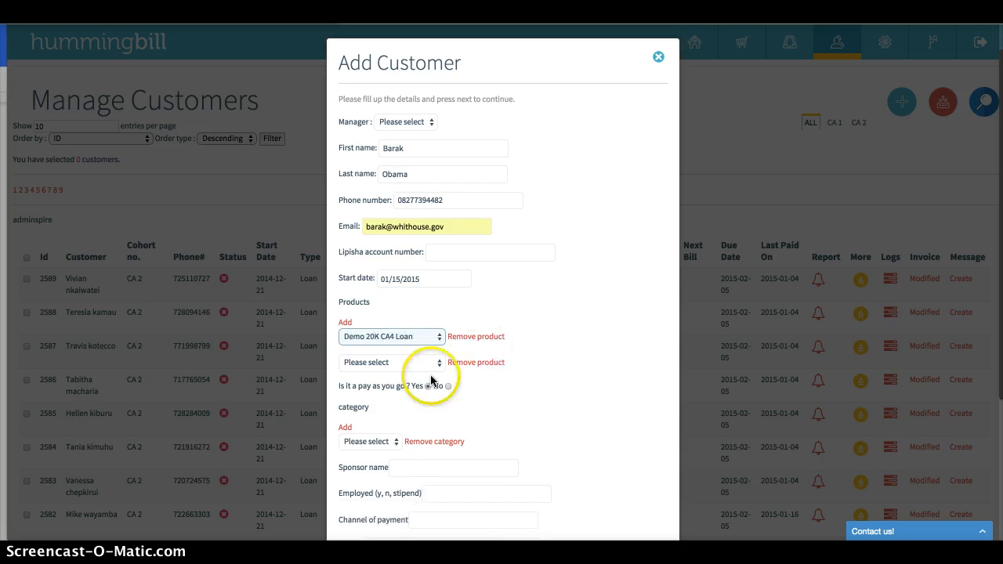
click(392, 363)
click(396, 478)
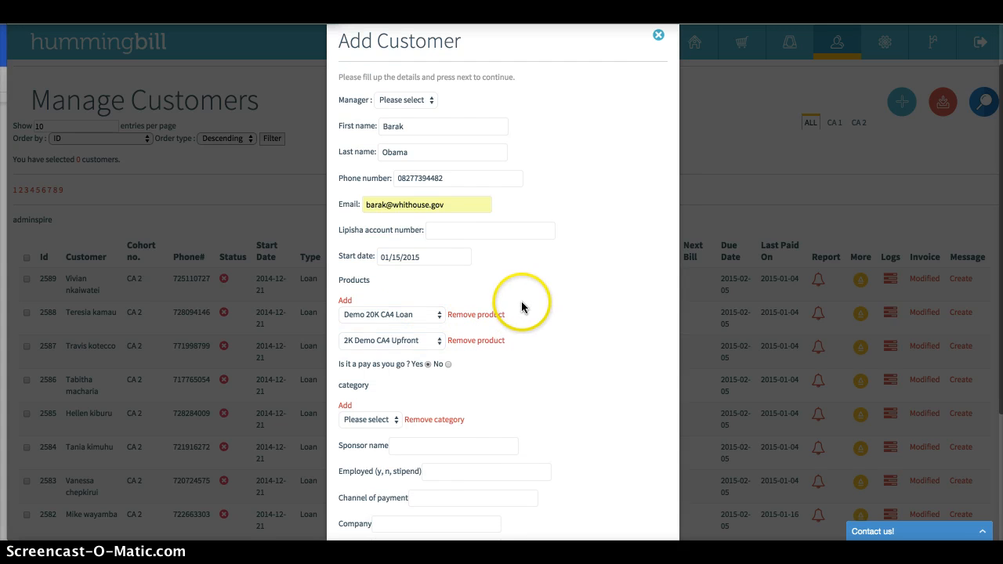
Mark the customer as not pay as you go and assign the Demo 3 Month (Staggered) subscription
click(448, 364)
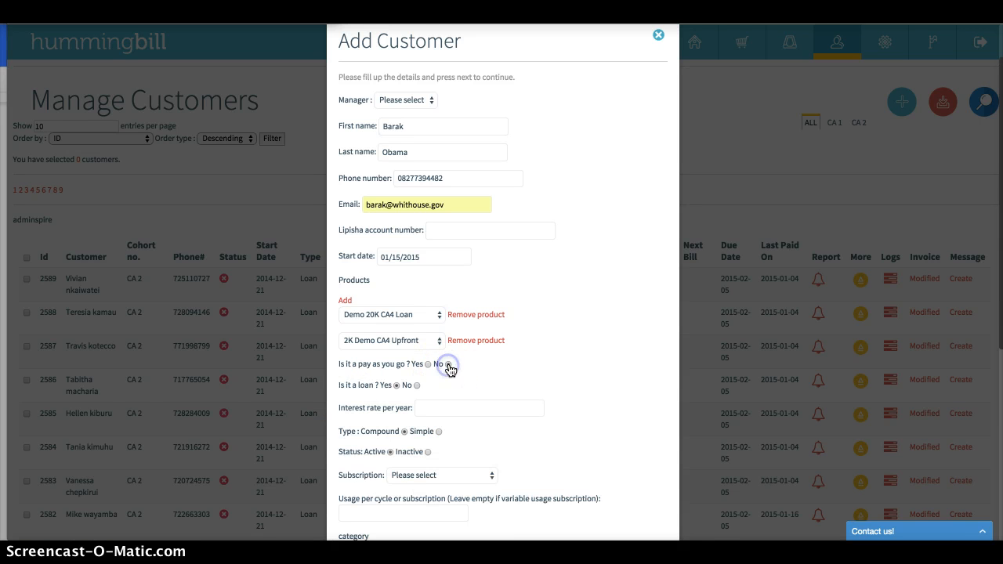
scroll(418, 373, down, 1)
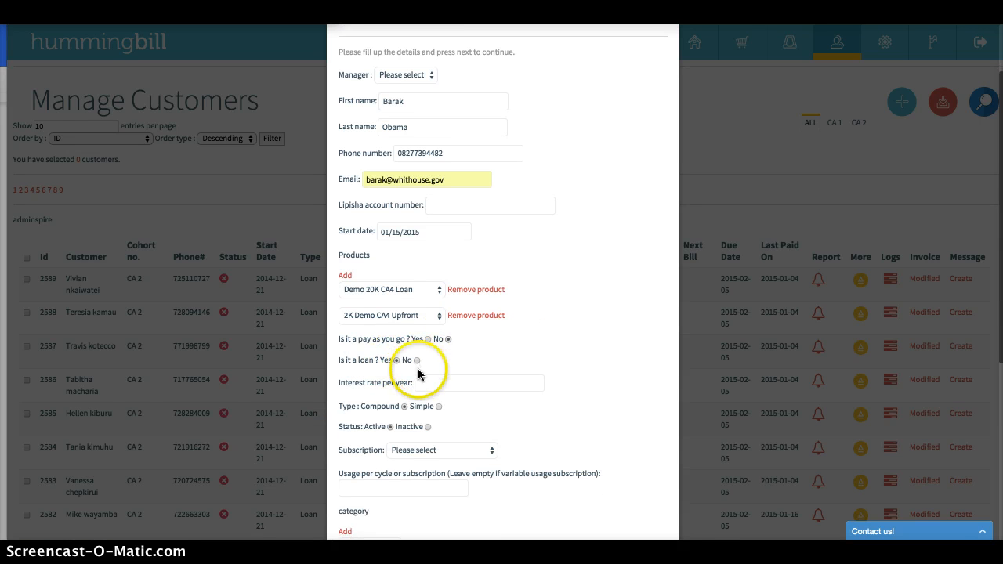
scroll(522, 357, down, 1)
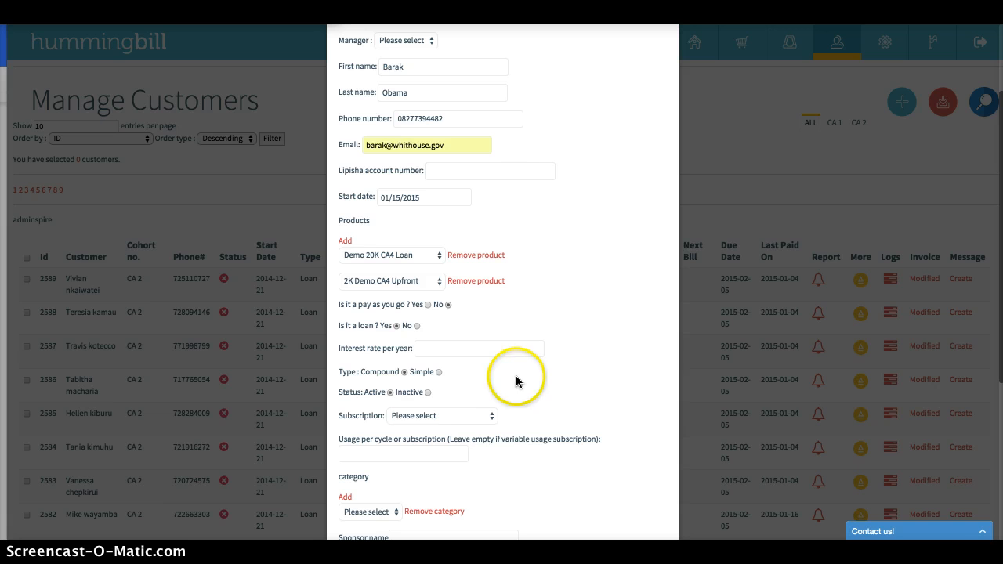
click(427, 415)
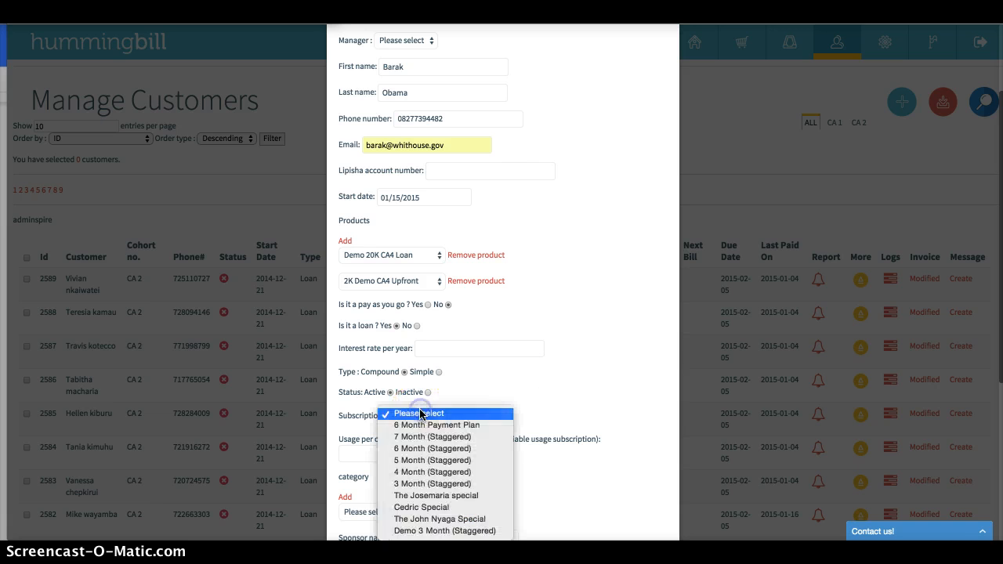
click(471, 531)
Review the product and subscription entries and save the new customer record
scroll(546, 386, down, 2)
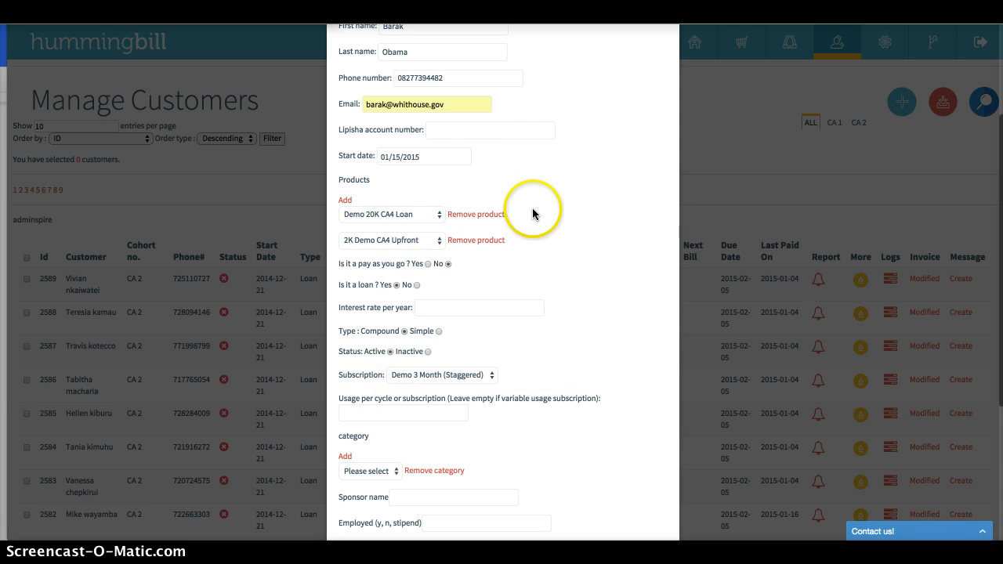
drag(513, 216, 327, 220)
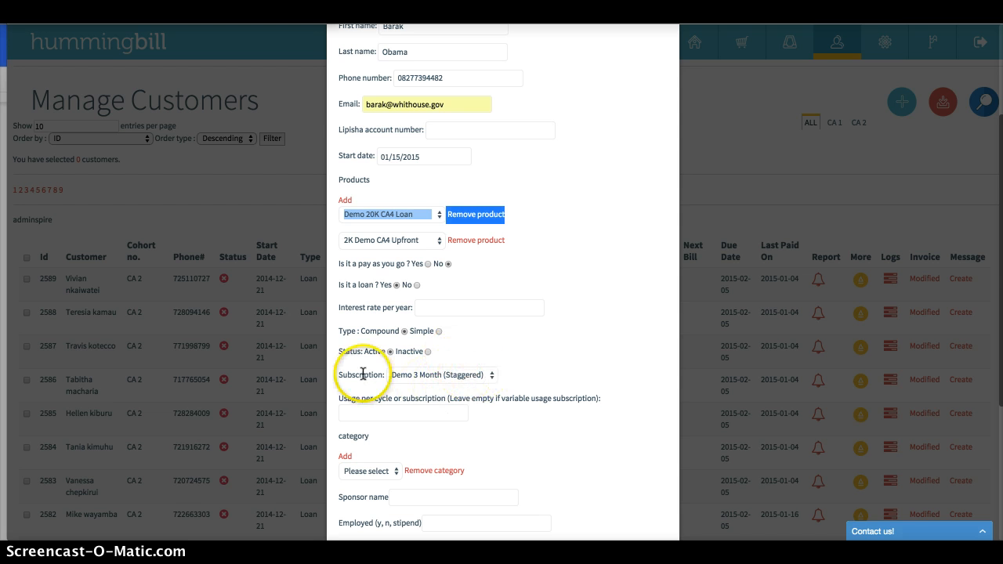
drag(329, 375, 365, 379)
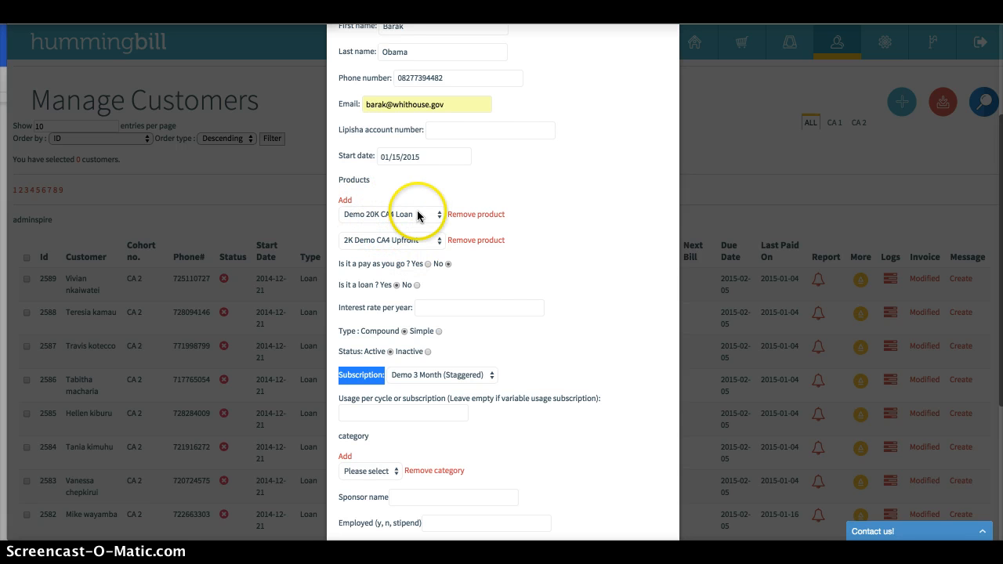
click(562, 280)
scroll(562, 280, down, 1)
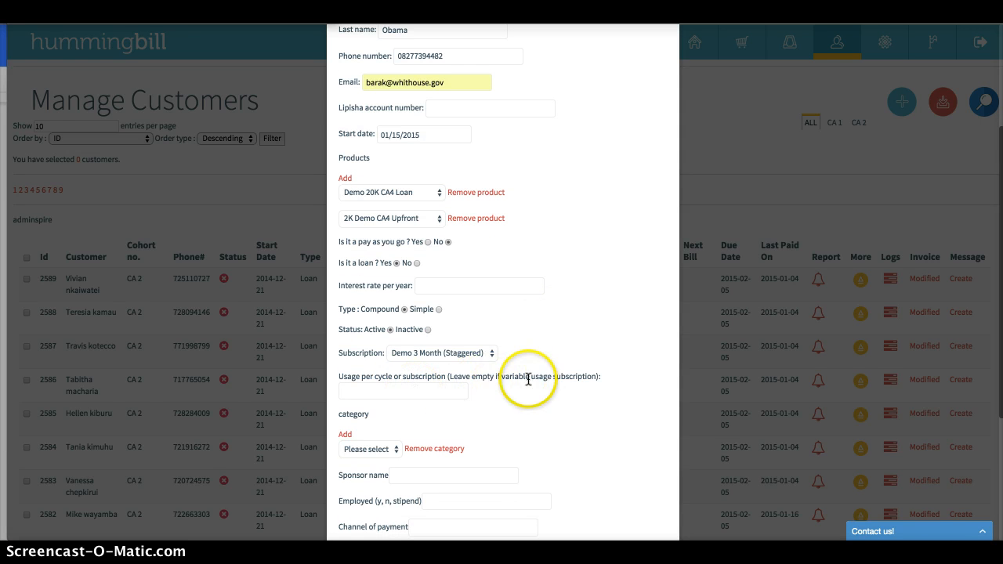
scroll(528, 379, down, 5)
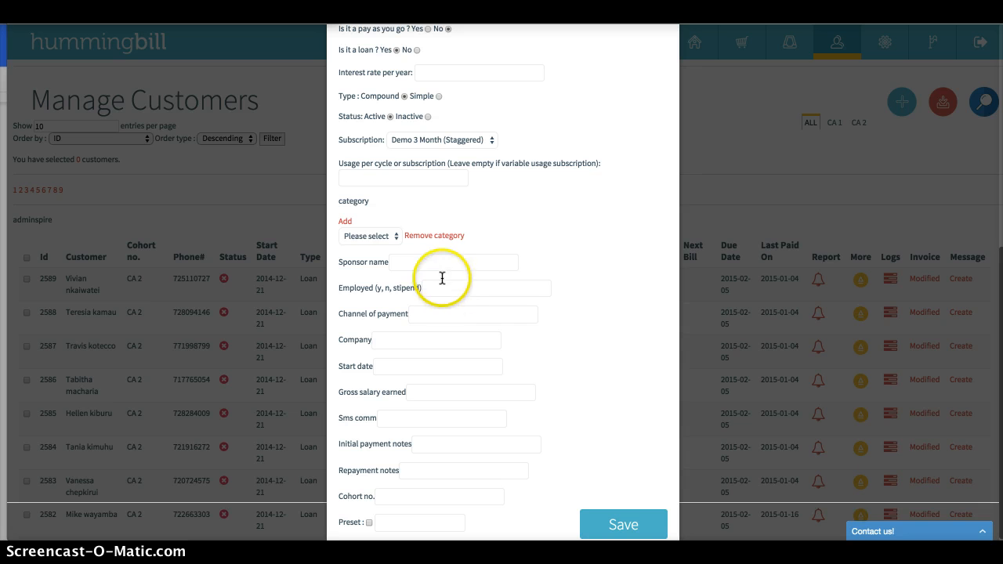
click(610, 511)
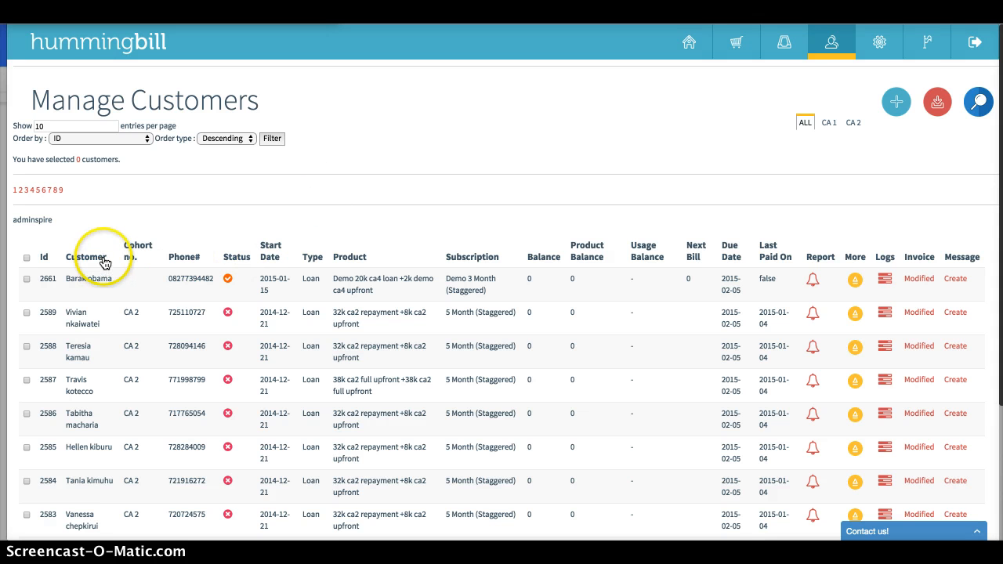
View the CA 1 and CA 2 customer categories and return to the list of all customers
click(829, 123)
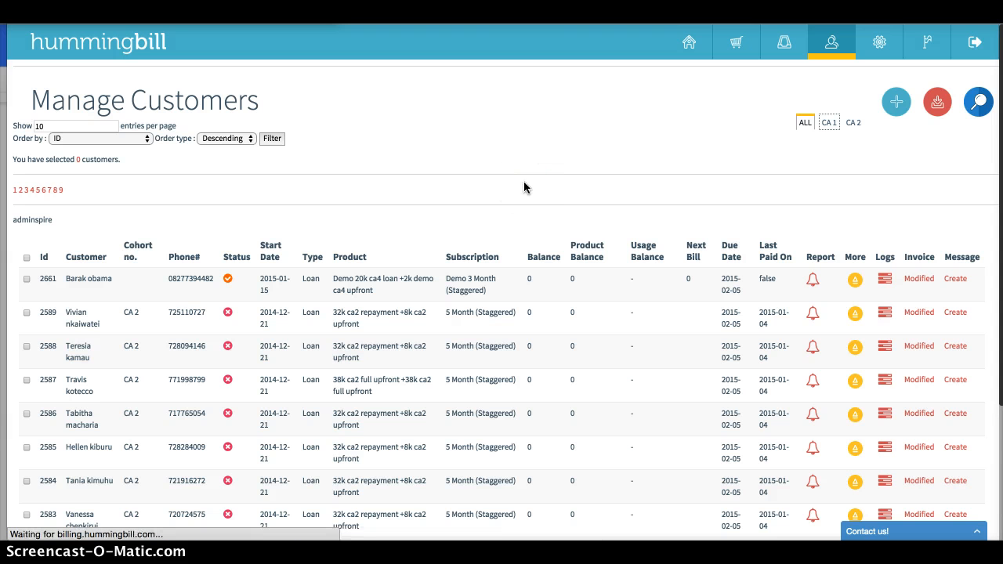
scroll(157, 360, down, 3)
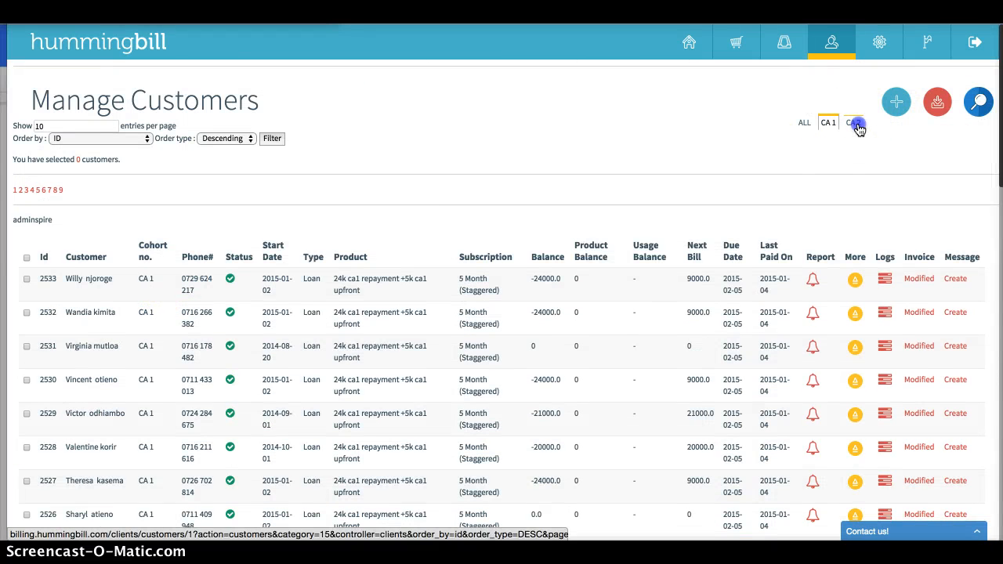
click(856, 126)
click(202, 152)
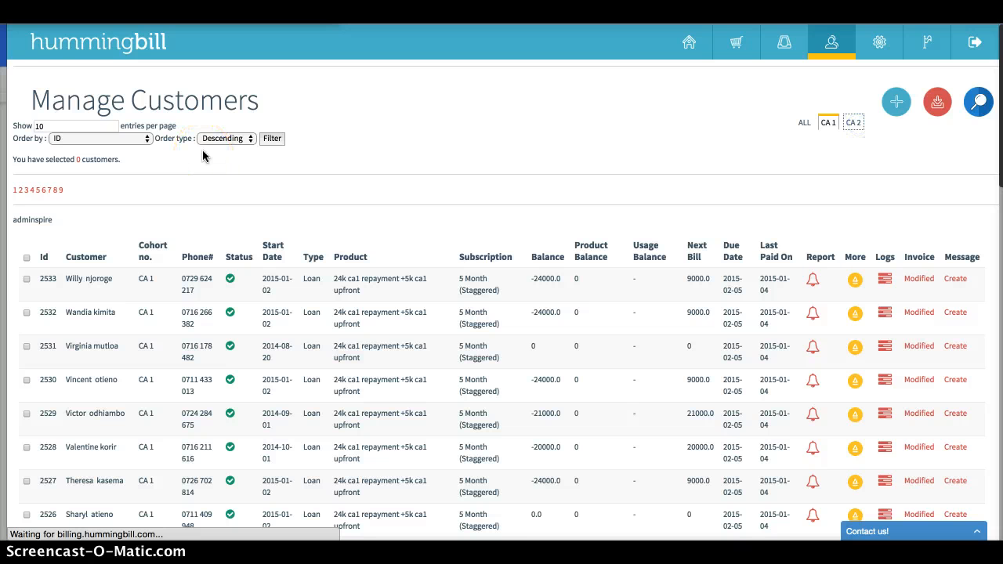
click(806, 124)
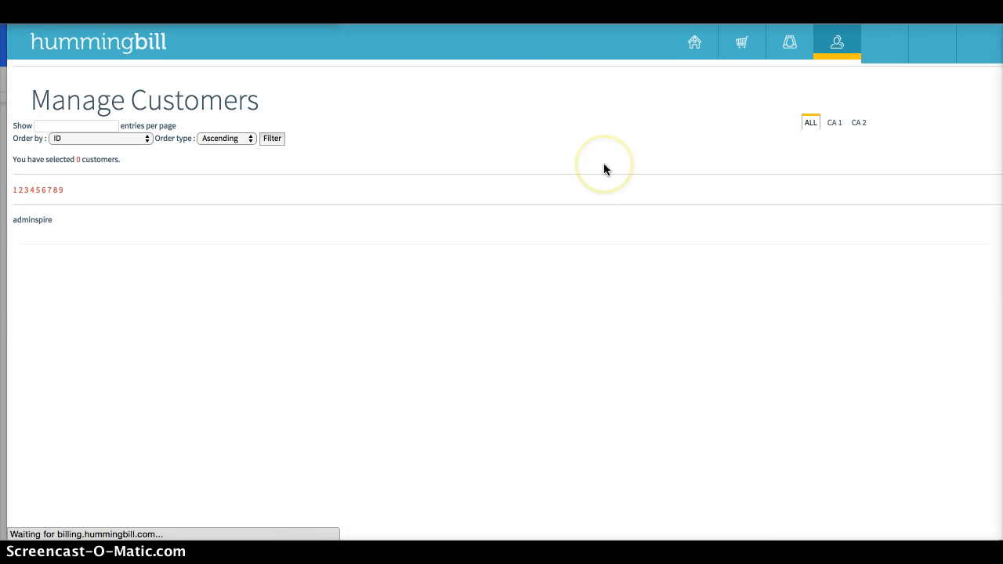
Record a usage of 1 for the 2k demo ca4 upfront product on the new customer and save the transaction
drag(304, 275, 597, 284)
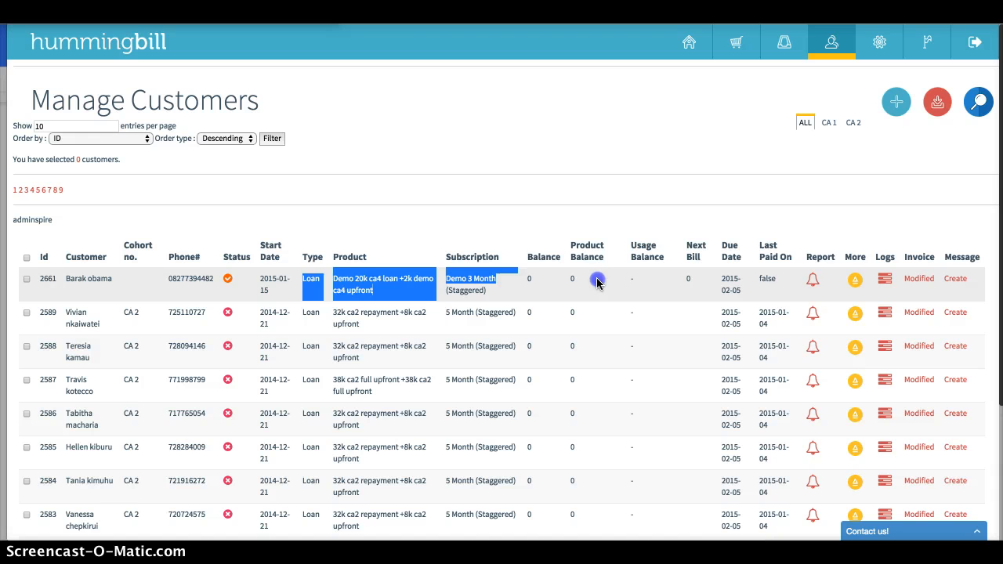
click(814, 282)
click(467, 326)
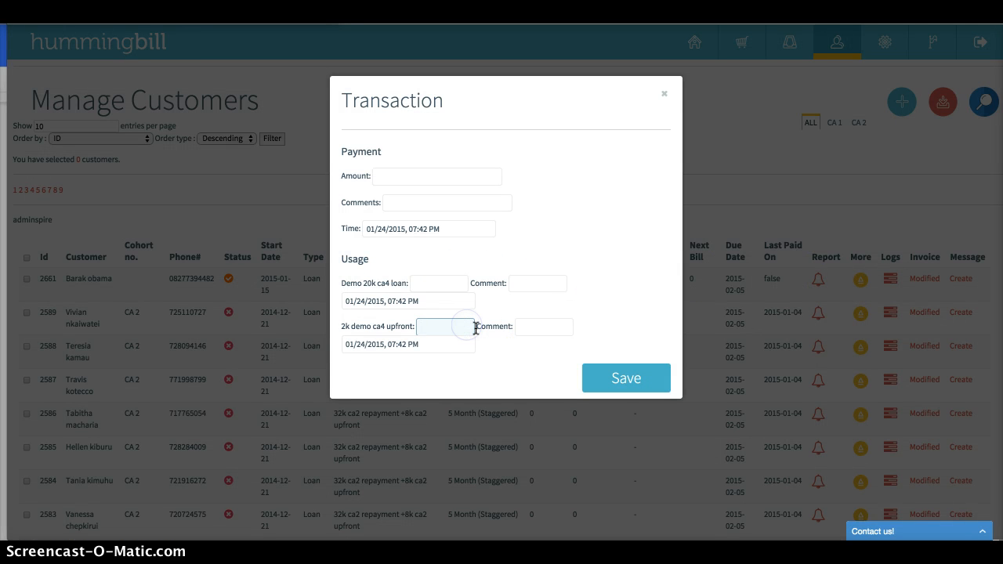
click(629, 379)
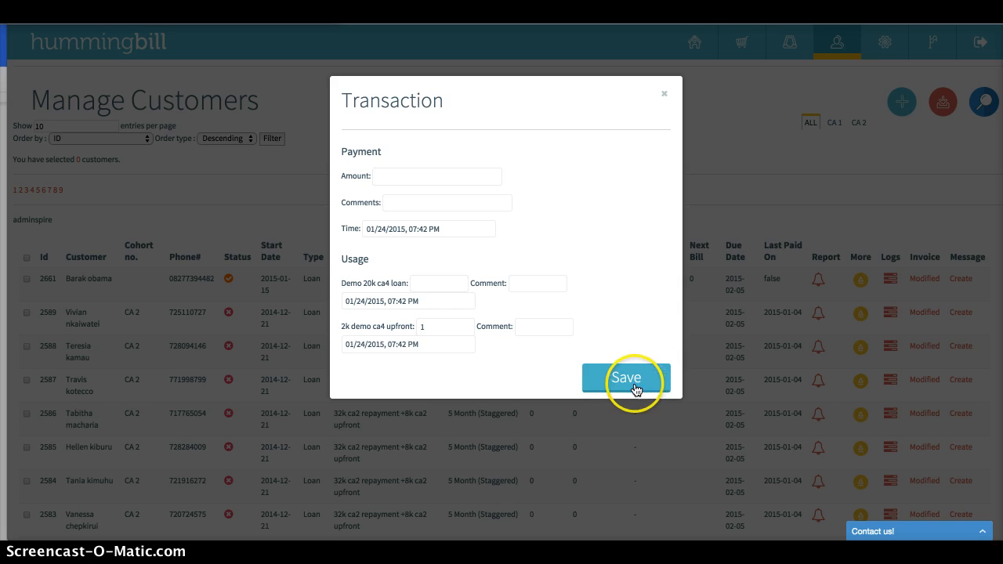
Examine the balance, next bill and due date in the new customer's row
click(390, 345)
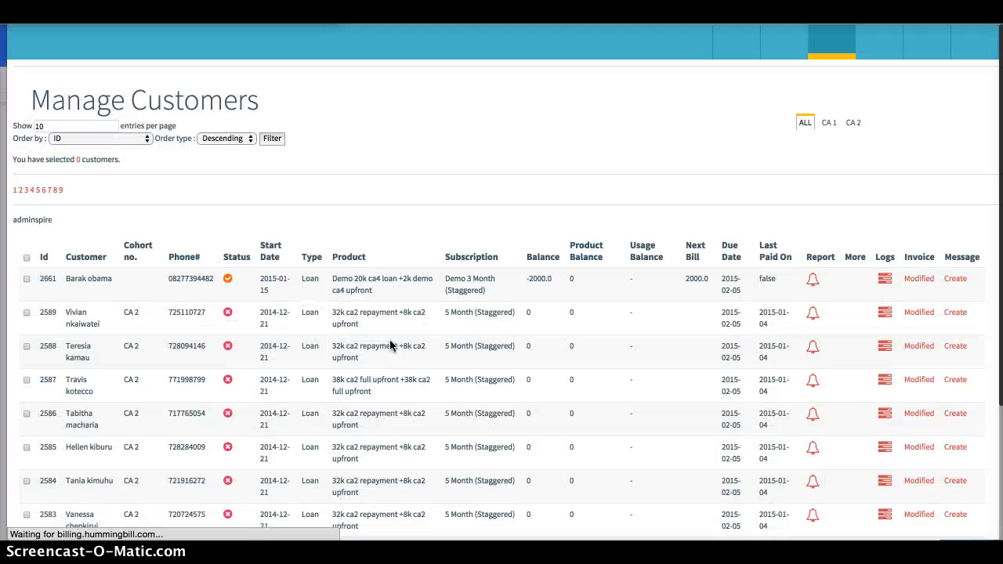
drag(458, 294, 567, 284)
click(597, 275)
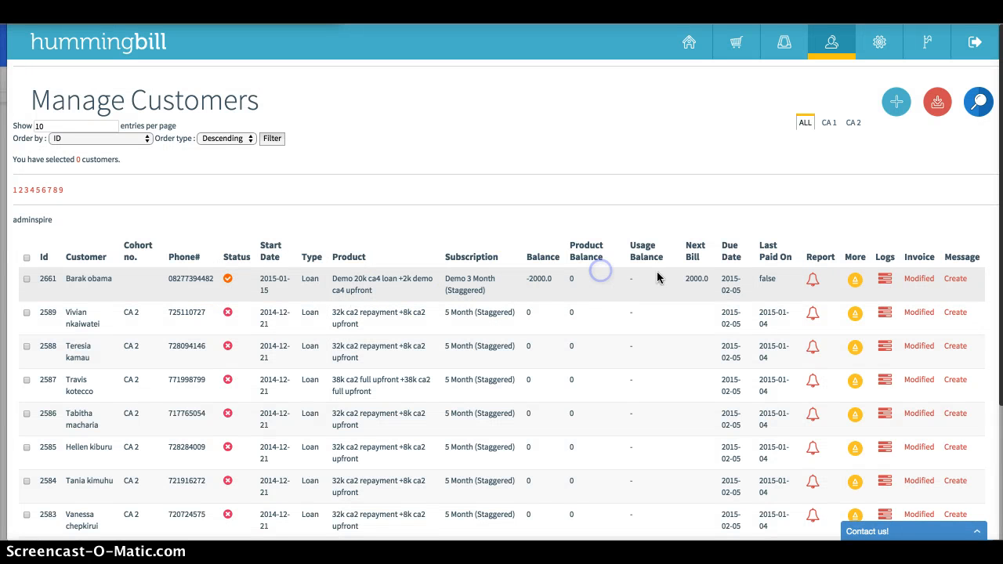
click(689, 277)
click(745, 192)
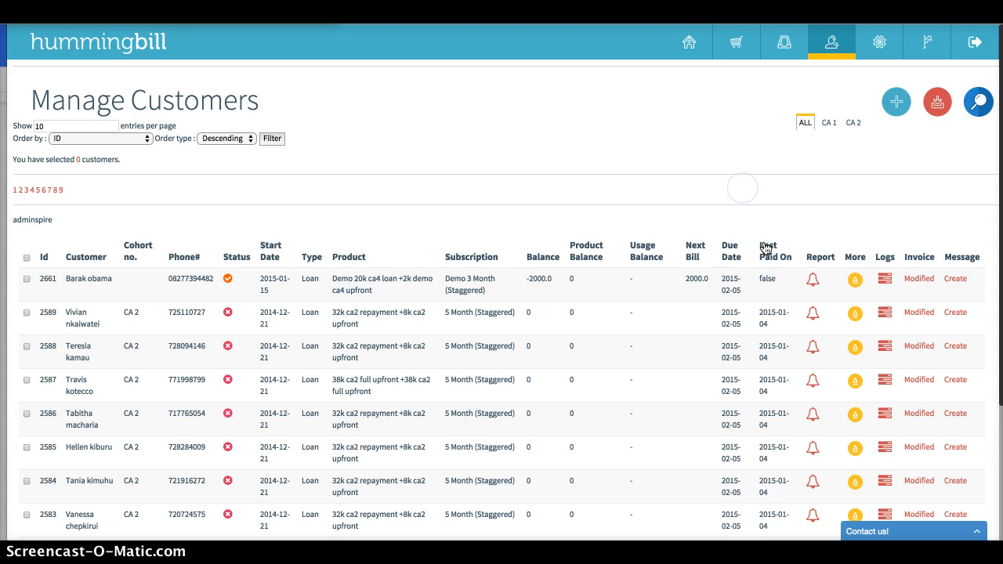
click(721, 282)
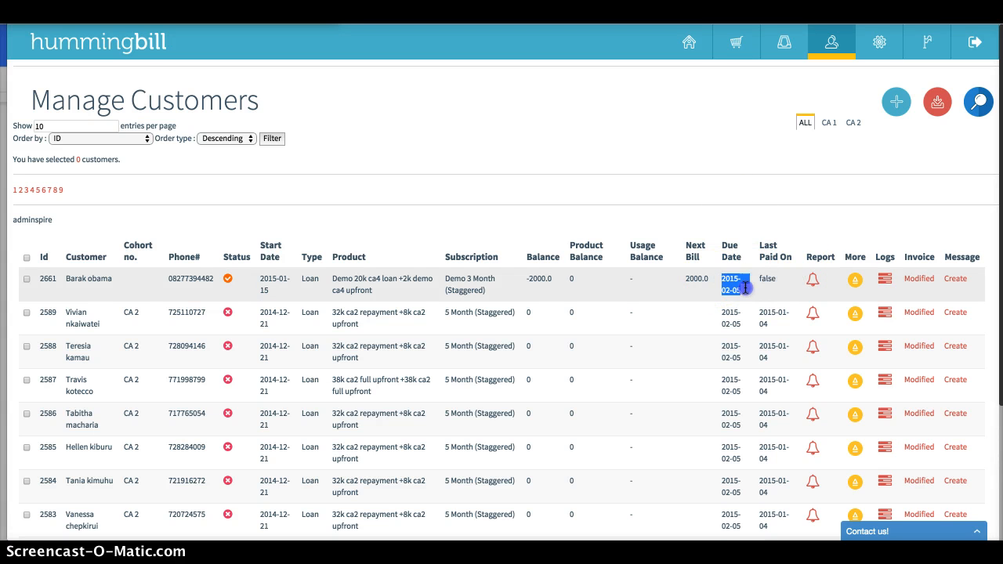
click(703, 190)
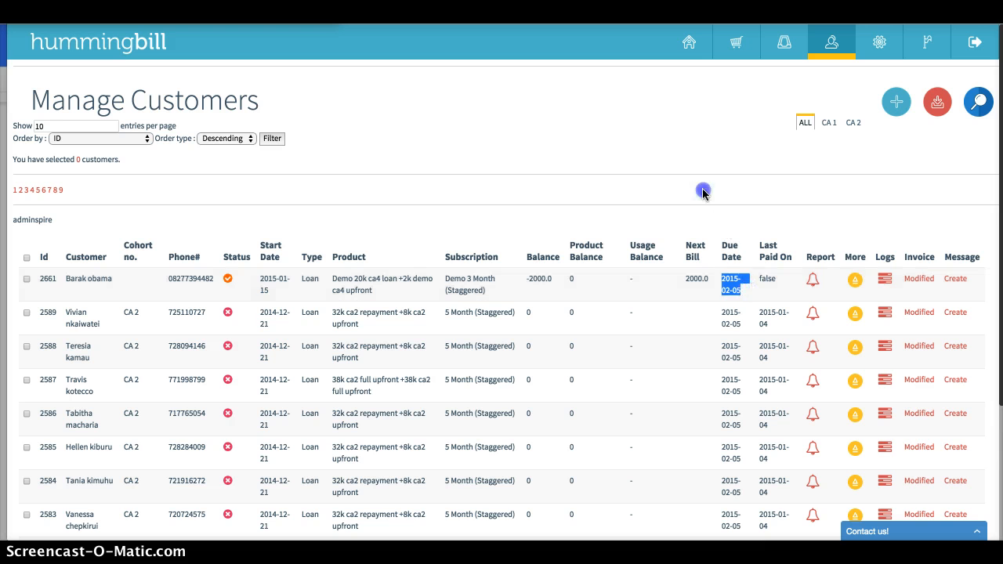
Record a payment of 2000 with the comment "cheque" for the new customer and save the transaction
click(815, 282)
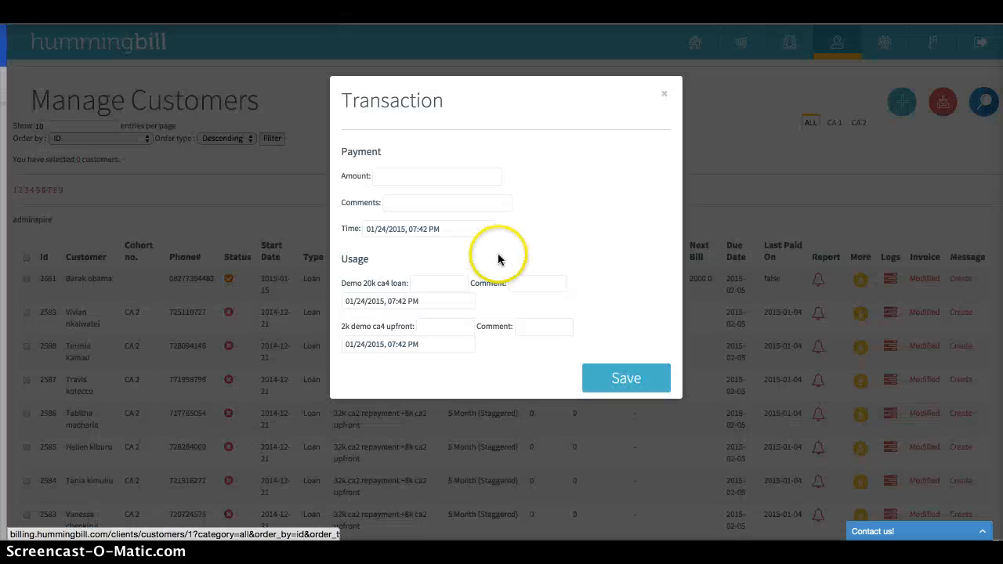
click(436, 179)
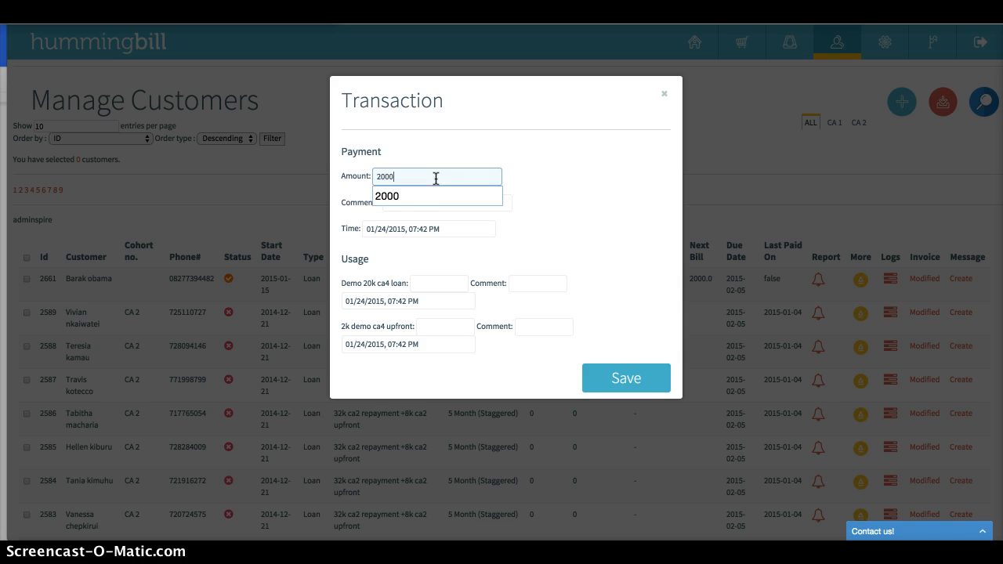
click(591, 205)
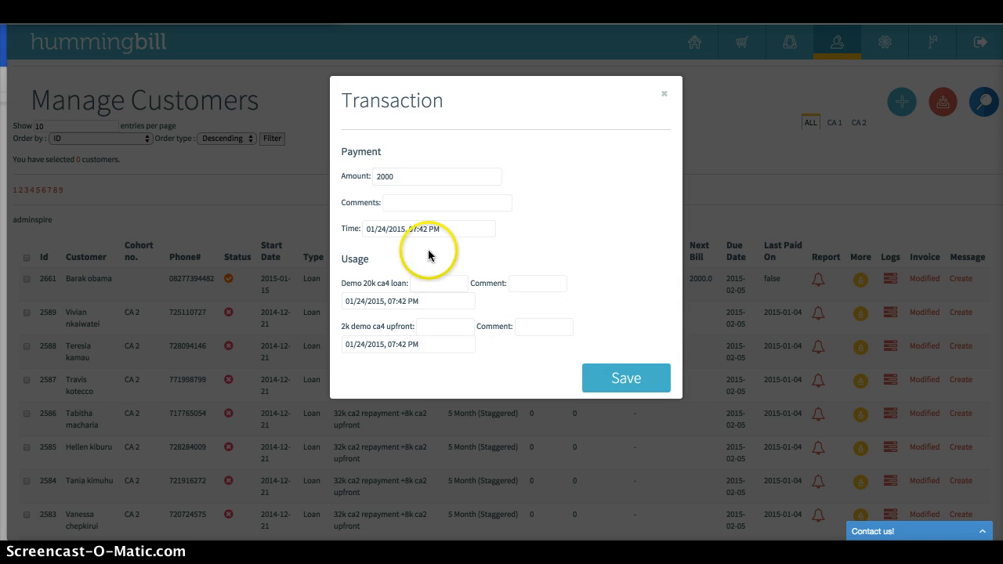
click(487, 229)
click(424, 205)
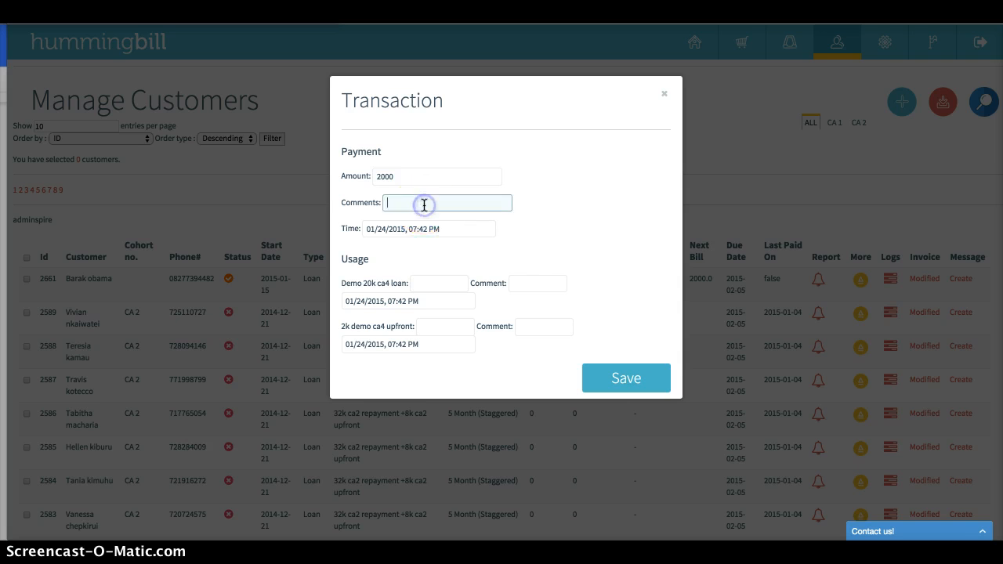
text(che)
key(Down)
key(Return)
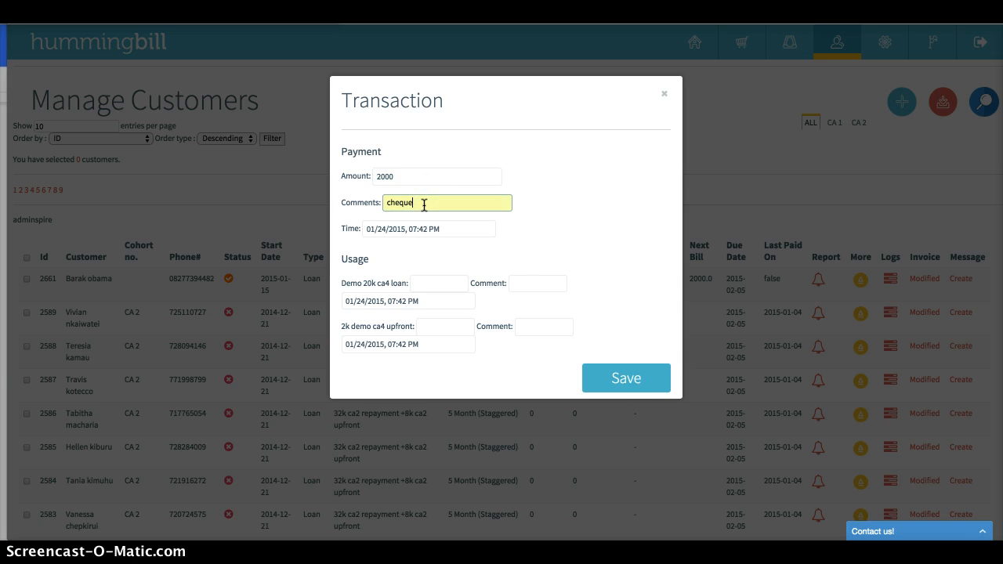
click(623, 382)
click(634, 391)
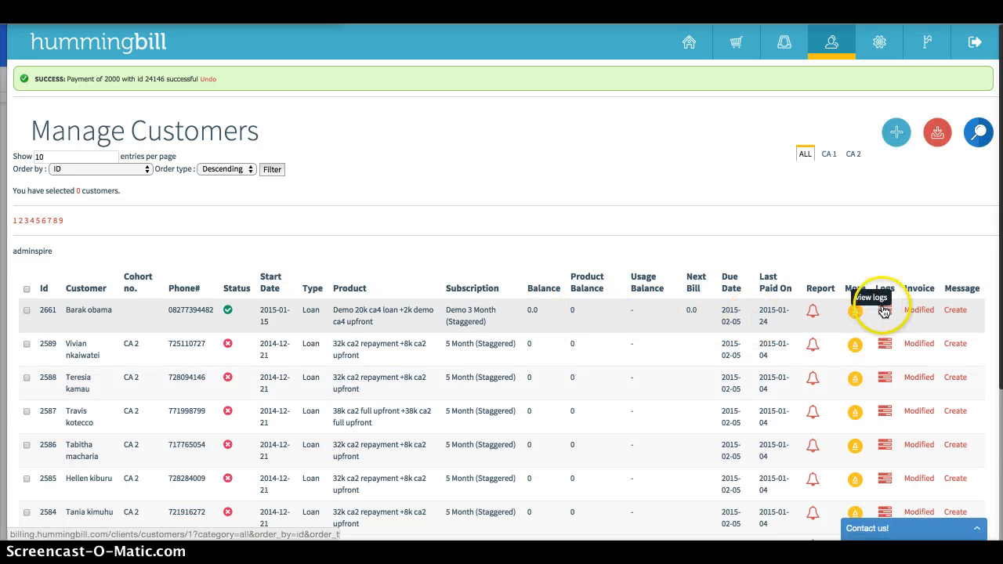
Review the new customer's logs, and record and save a usage of 1 for the Demo 20k ca4 loan product
click(883, 312)
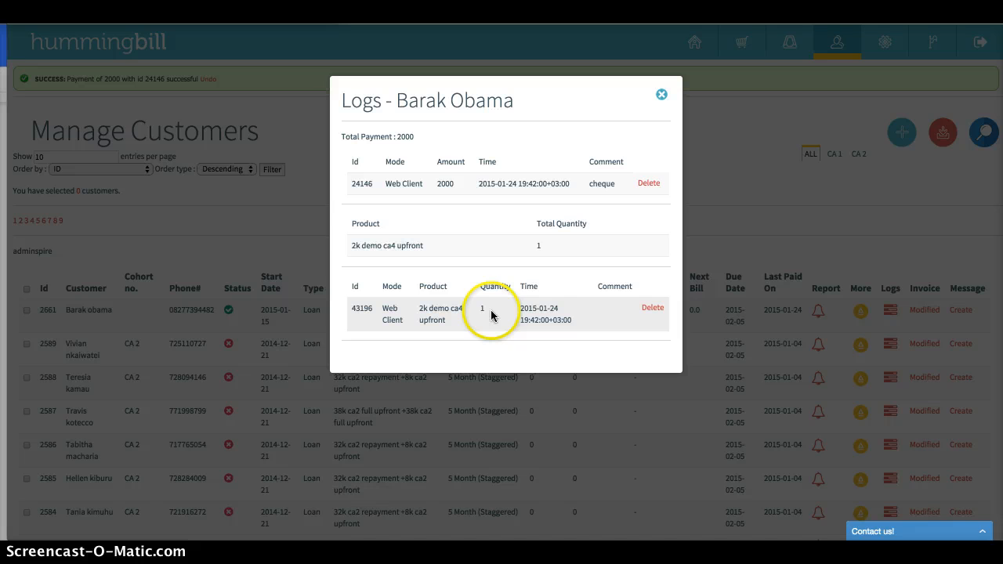
click(760, 196)
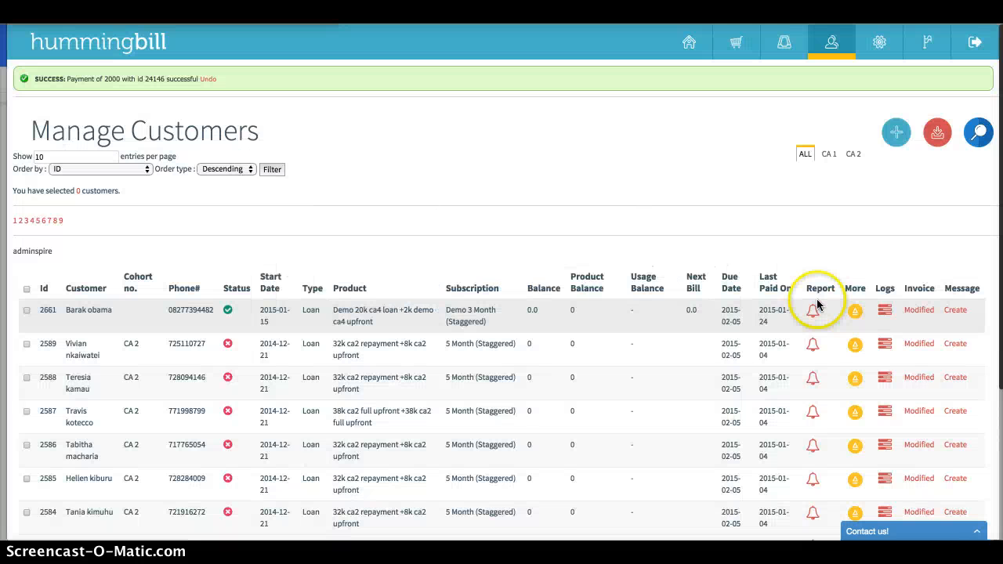
click(814, 311)
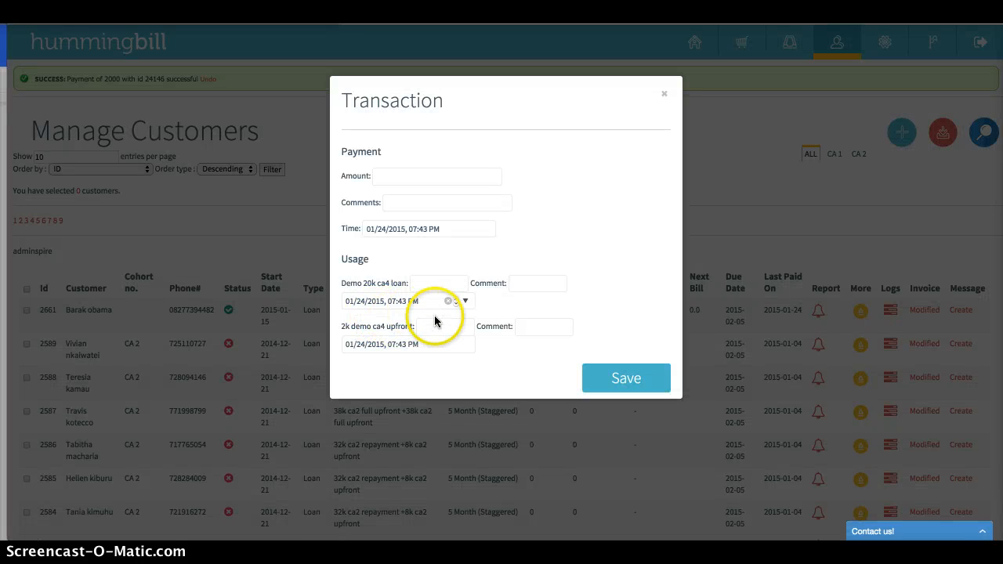
click(430, 283)
text(1)
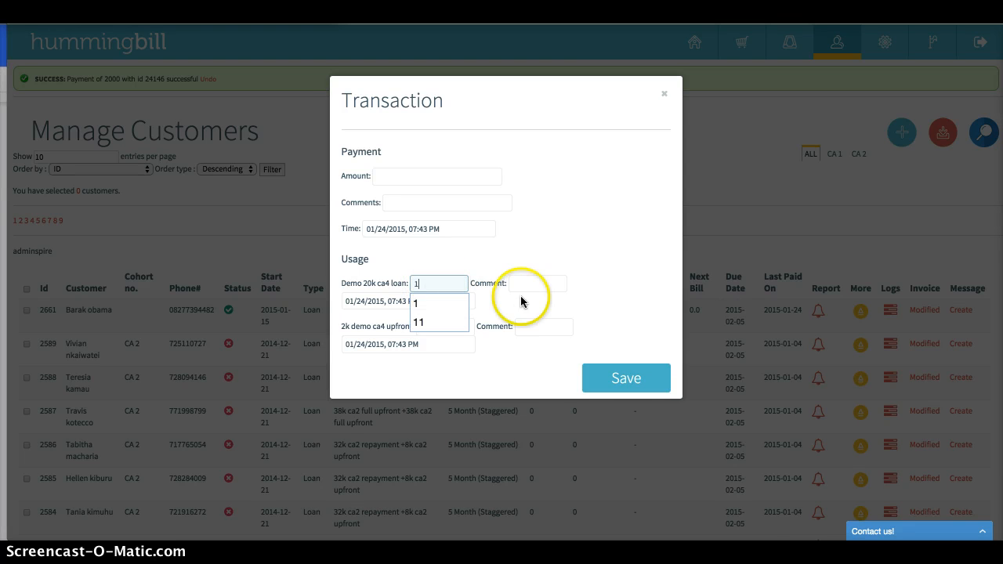
click(630, 379)
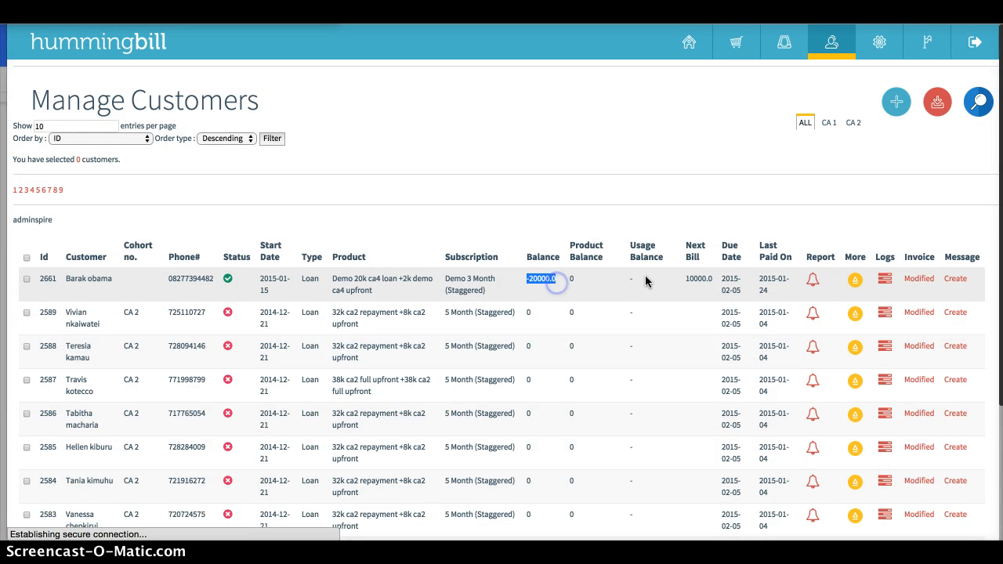
Check the new customer's next bill by calculating 20000*.5 in the desktop launcher's calculator
click(687, 280)
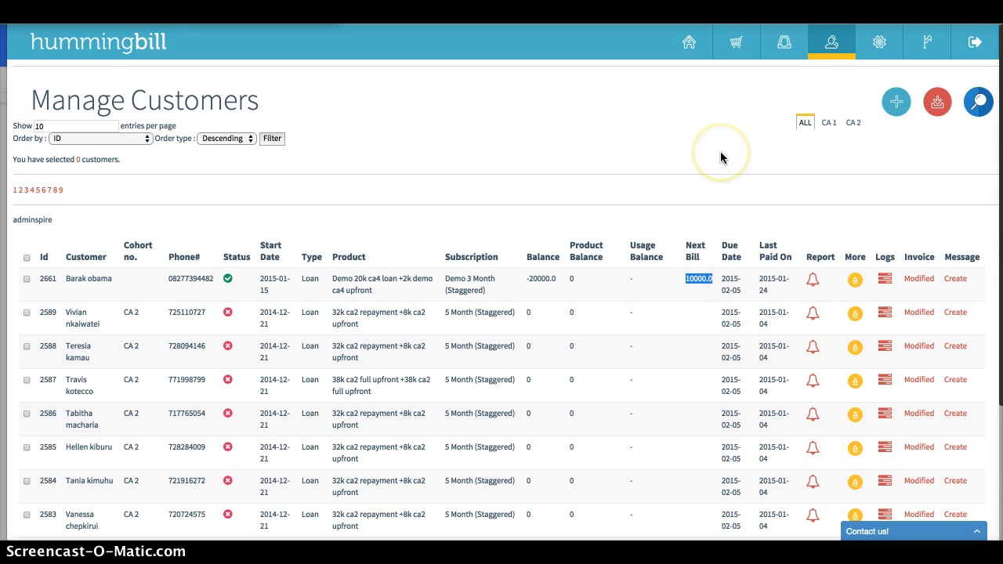
key(alt+space)
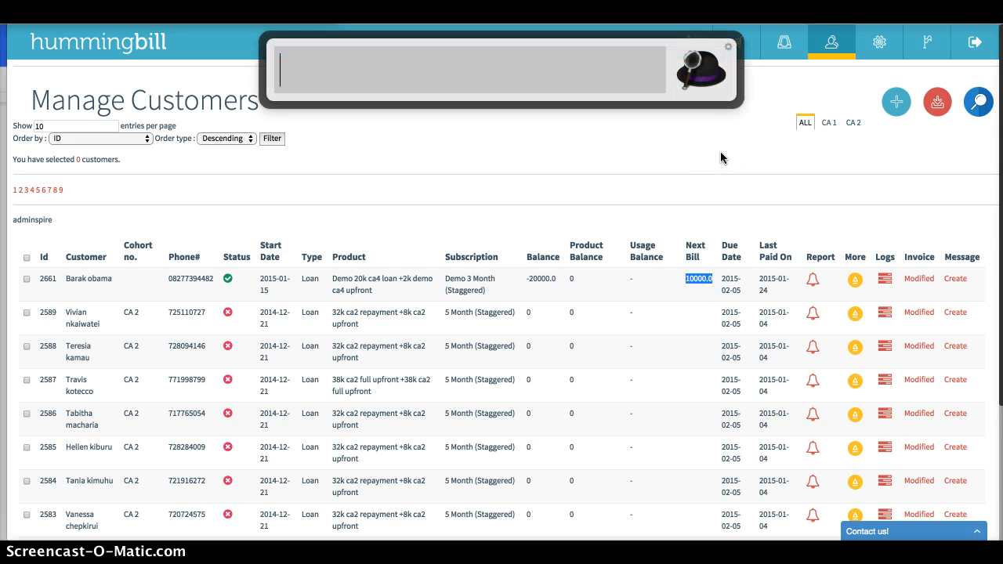
text(2)
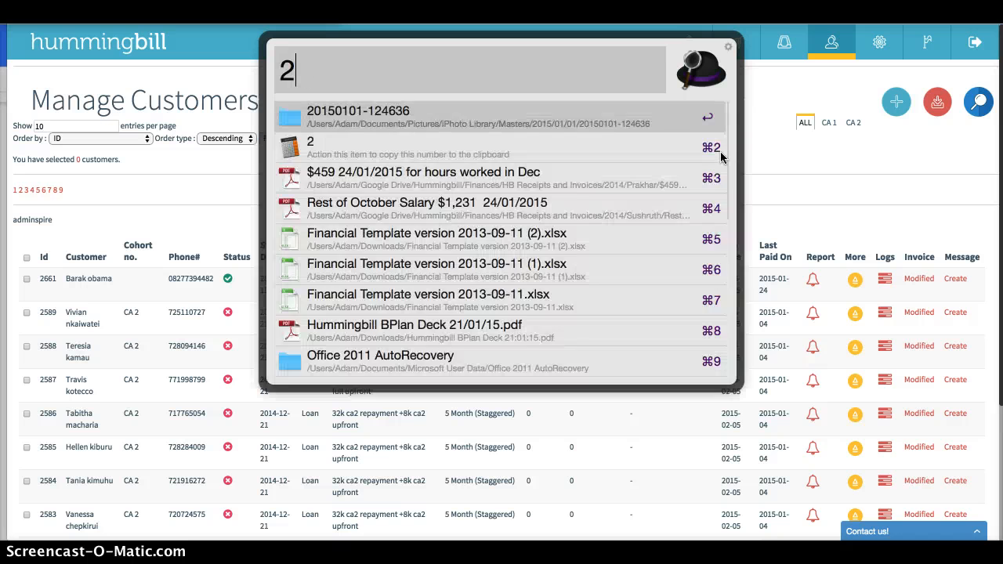
text(0000*)
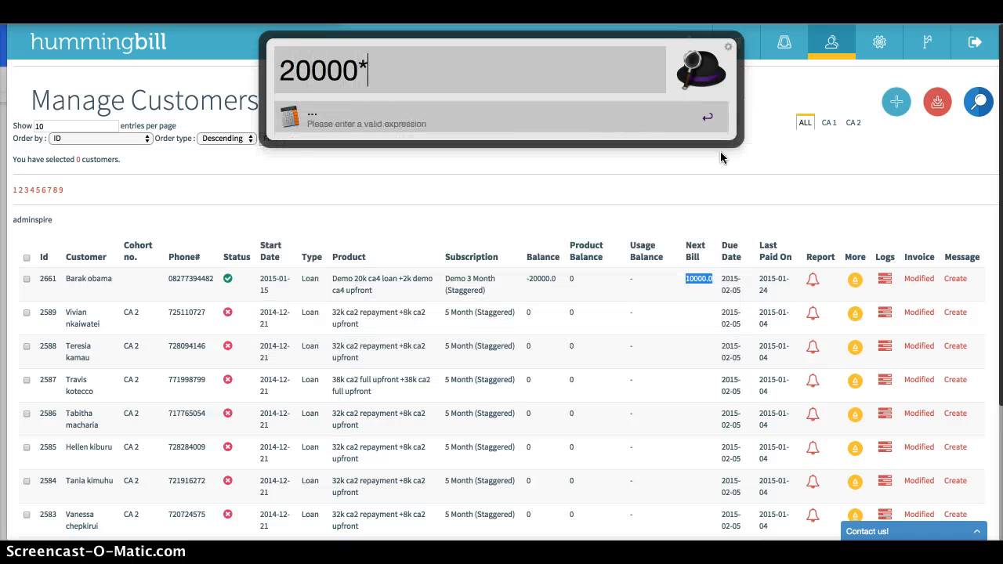
text(.5)
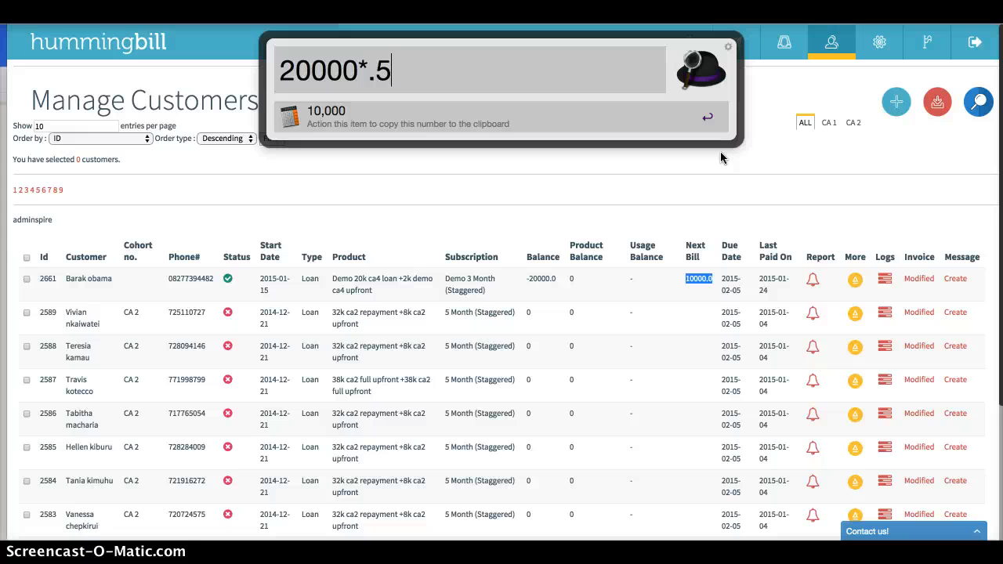
click(526, 239)
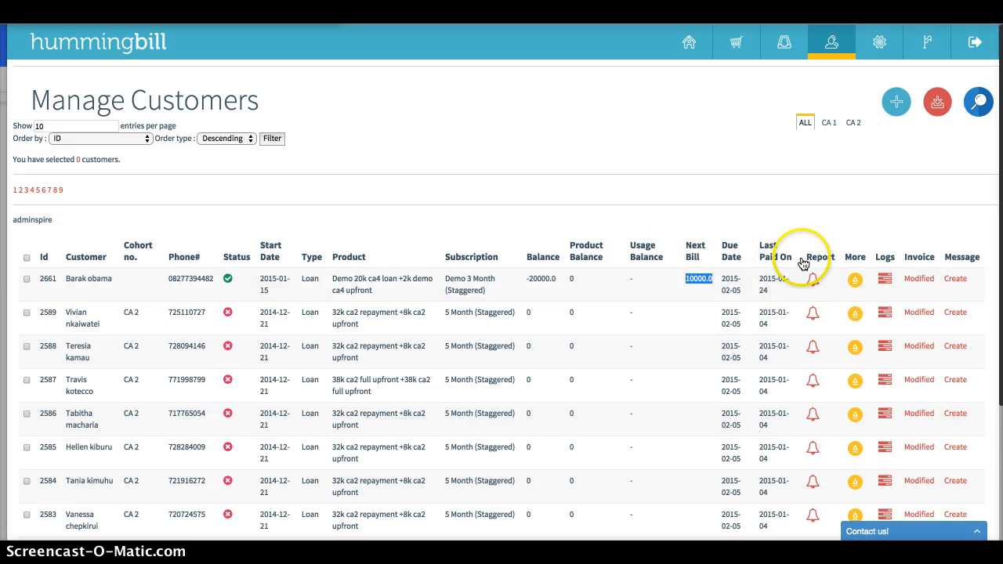
Examine the start date and due date in the new customer's row
click(645, 280)
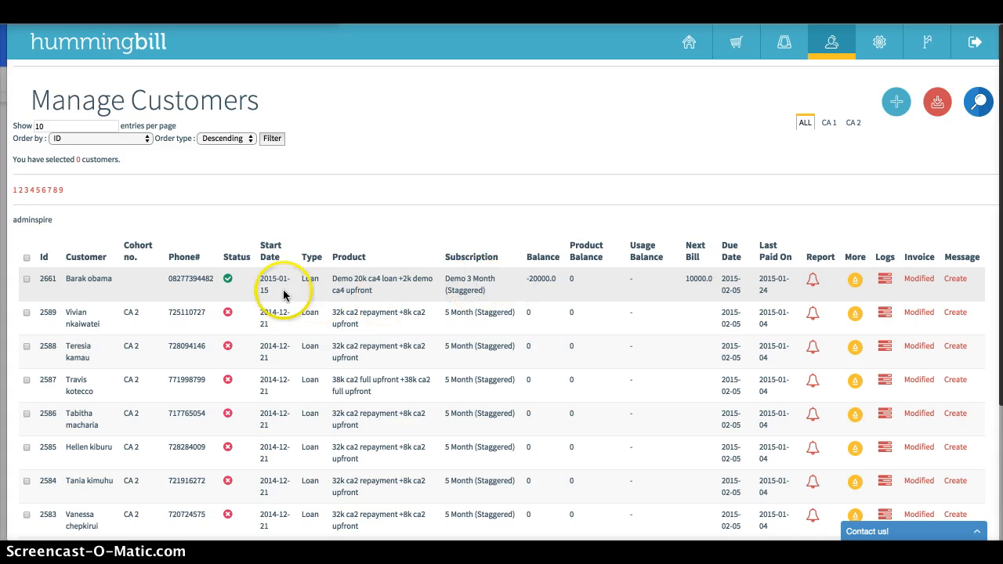
click(259, 283)
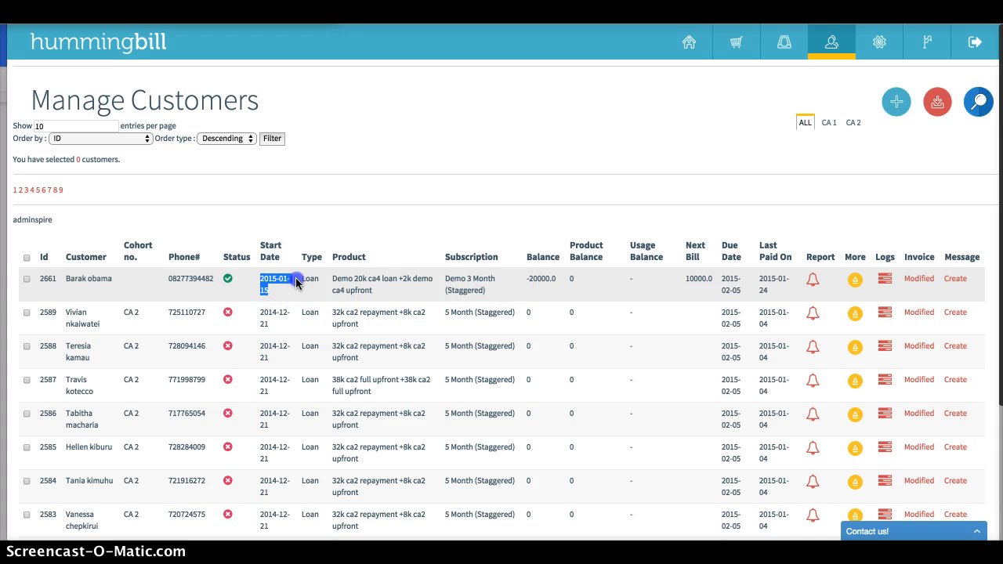
click(296, 283)
click(721, 284)
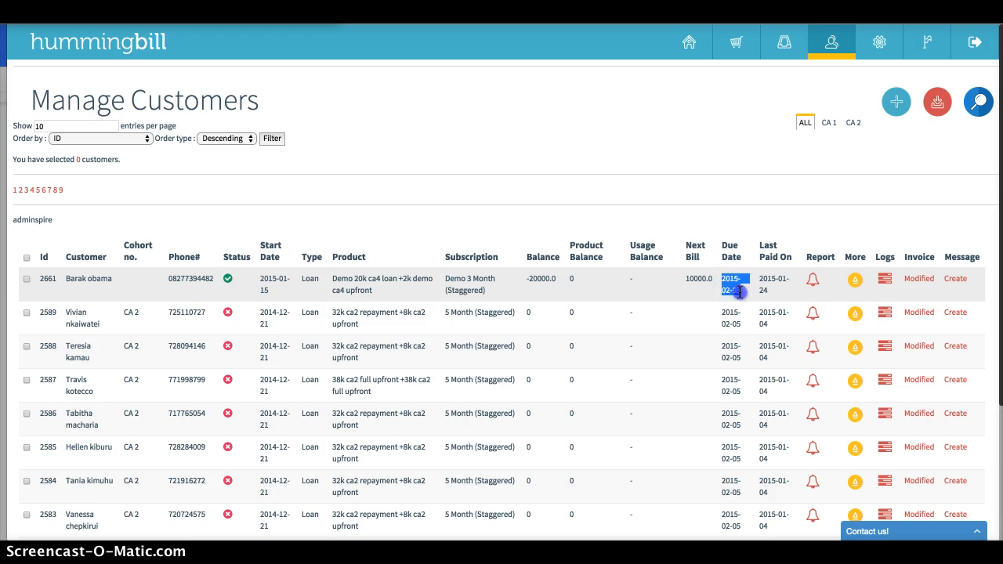
click(658, 199)
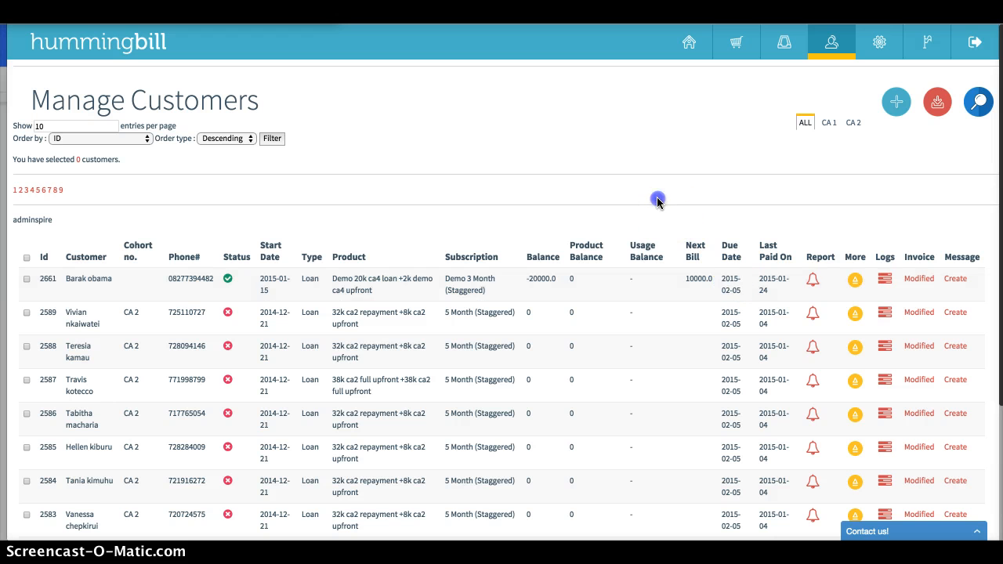
Edit the new customer's details to set the start date to 12/17/2014 and save the record
click(857, 281)
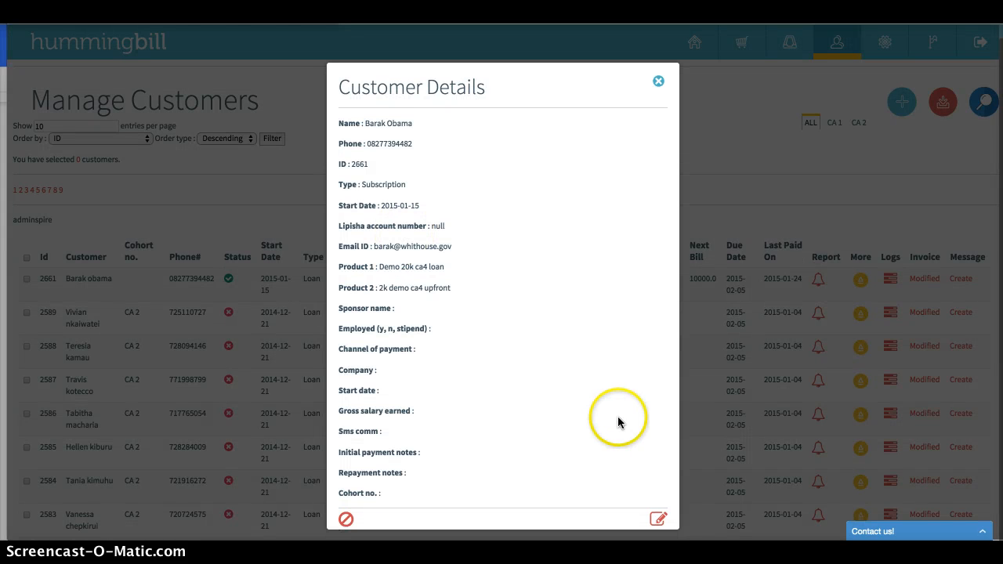
click(852, 270)
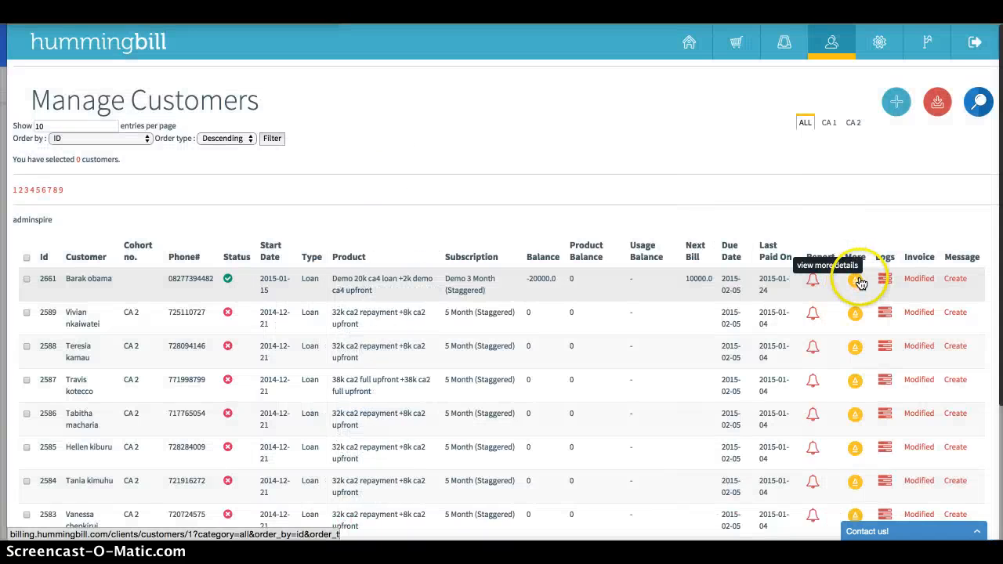
click(860, 282)
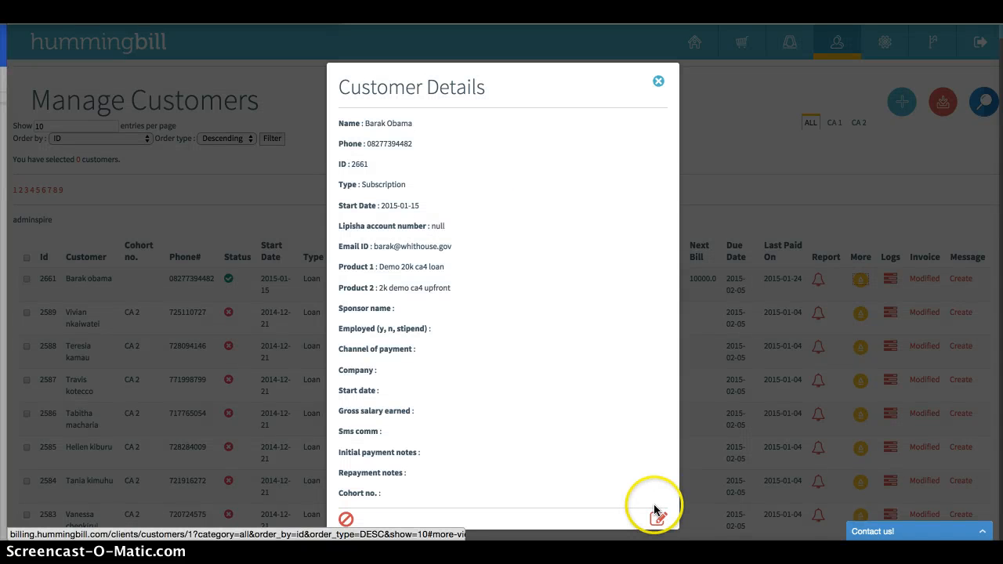
click(659, 520)
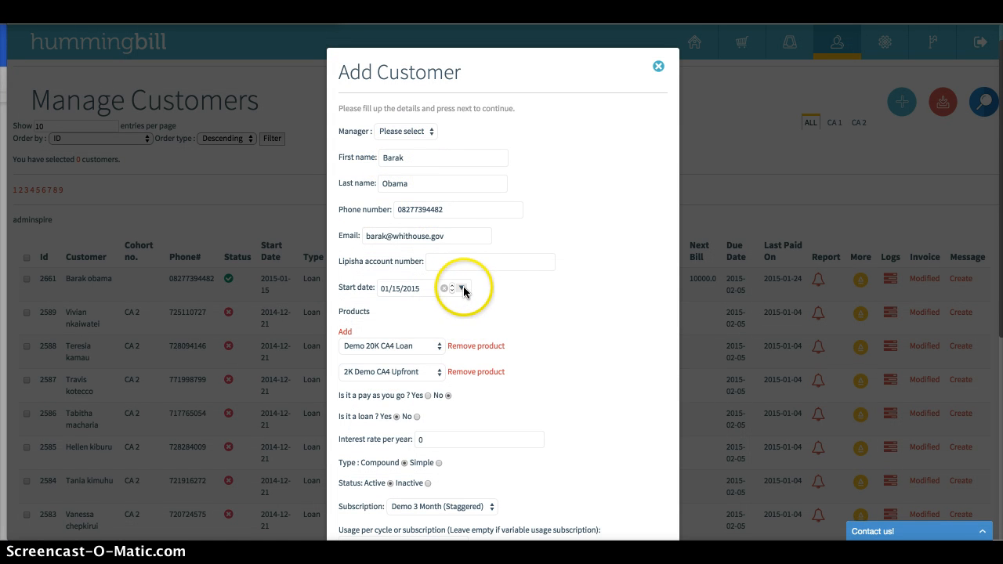
click(464, 290)
click(518, 315)
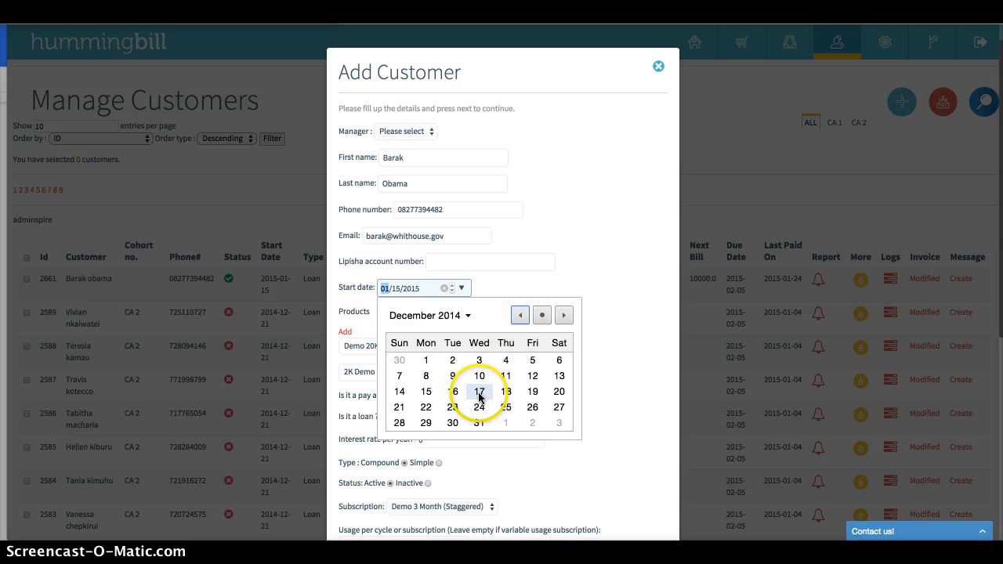
click(479, 397)
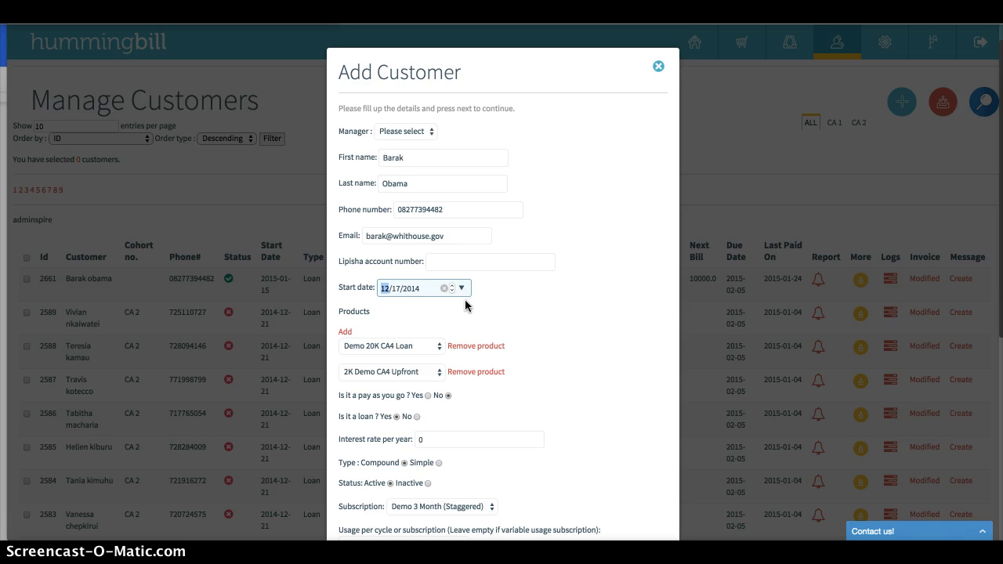
scroll(581, 272, down, 5)
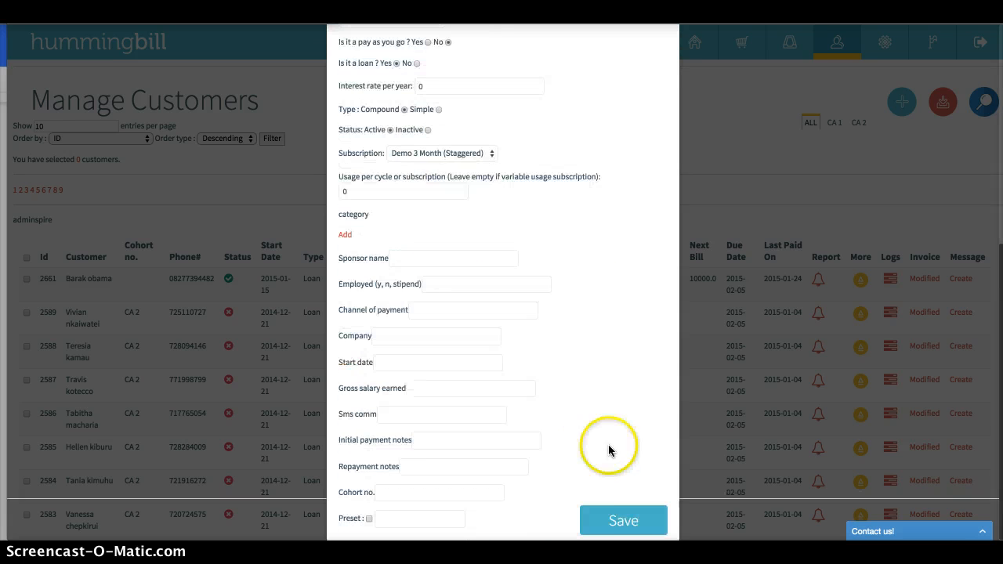
click(641, 520)
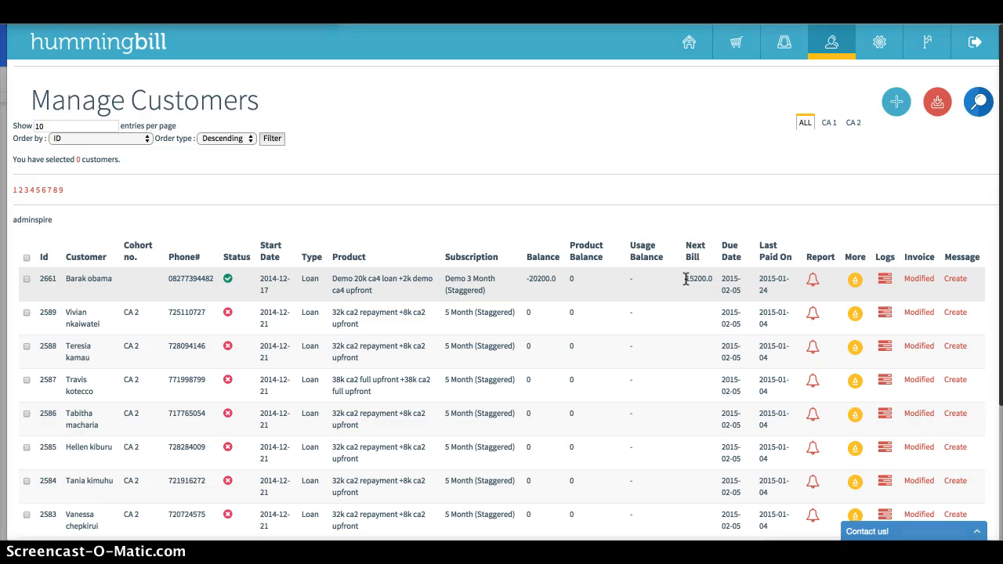
Check the updated next bill by calculating 20000*.5+20000*.25 in the desktop launcher's calculator
key(alt+space)
text(20)
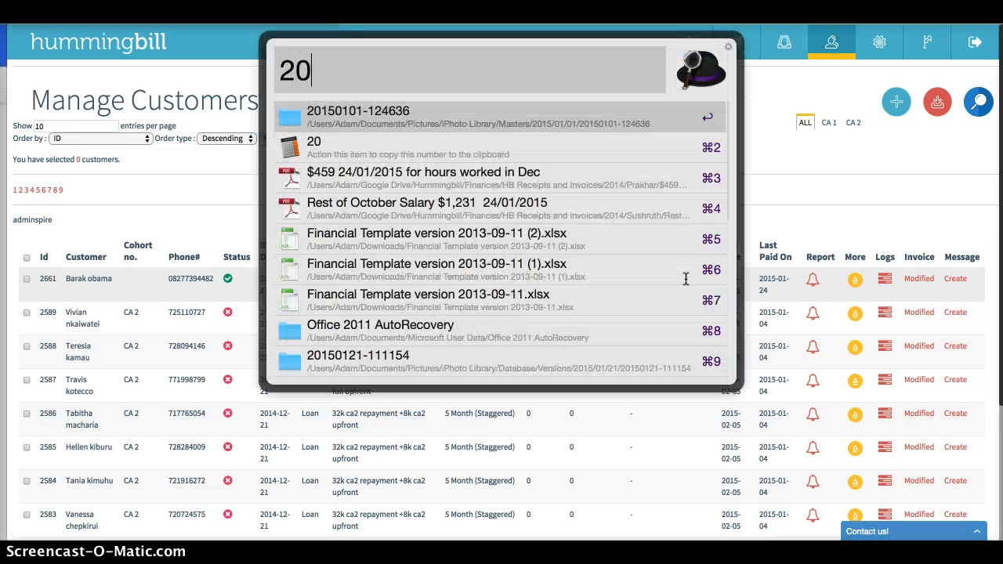
text(000*.)
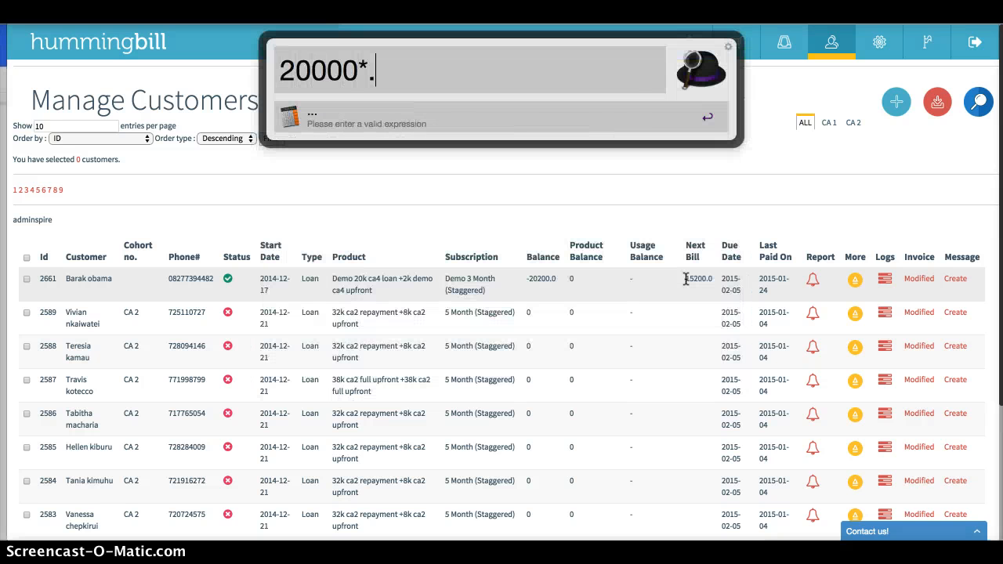
text(5+20)
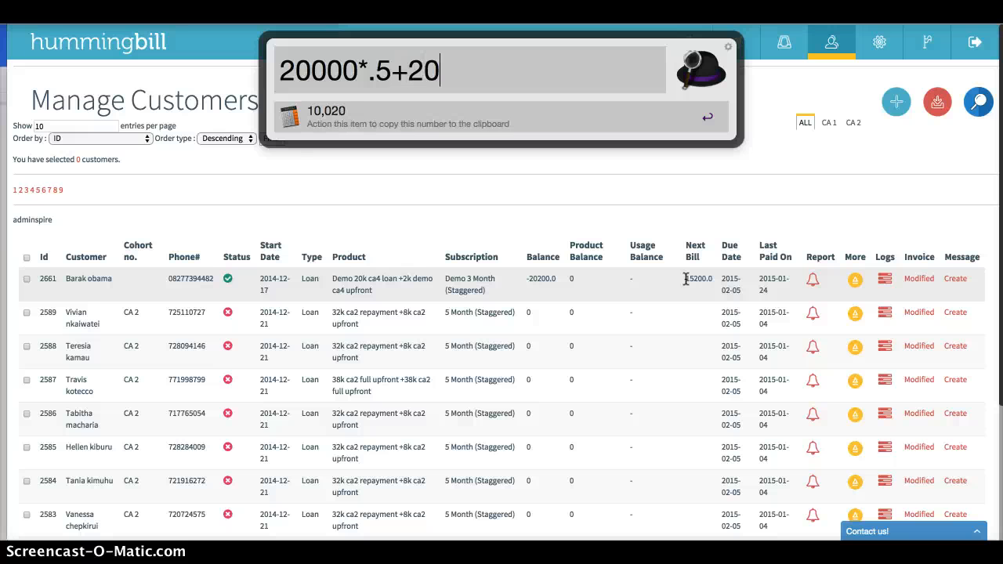
text(000*.25)
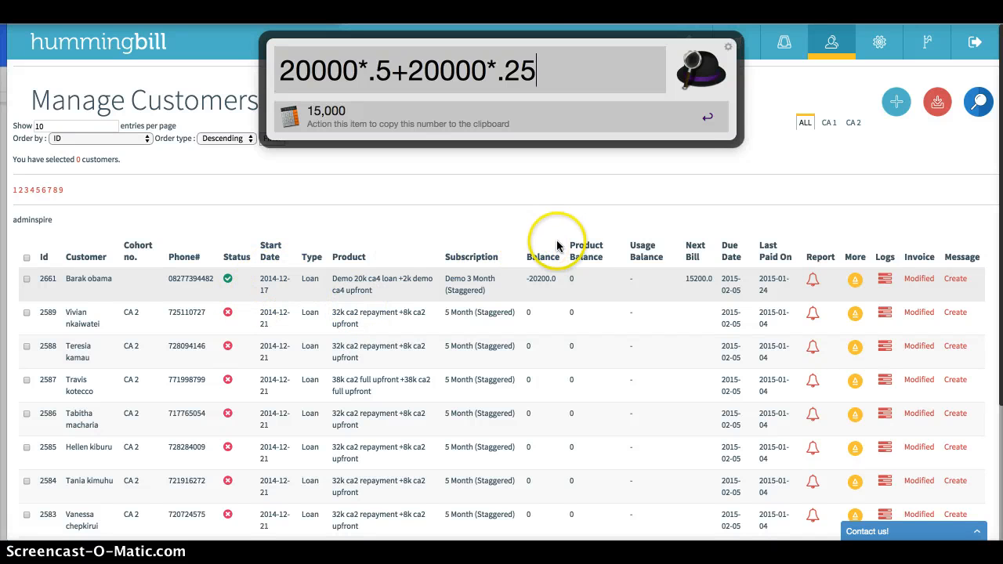
key(Escape)
Examine the new customer's next bill and the late fee entry in the customer's logs
drag(688, 279, 709, 278)
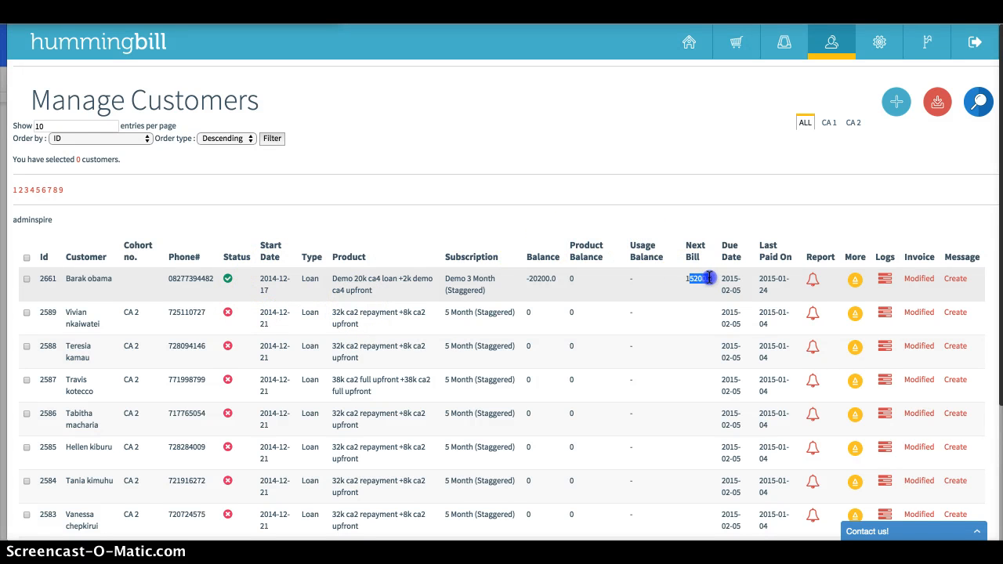
click(714, 198)
click(884, 273)
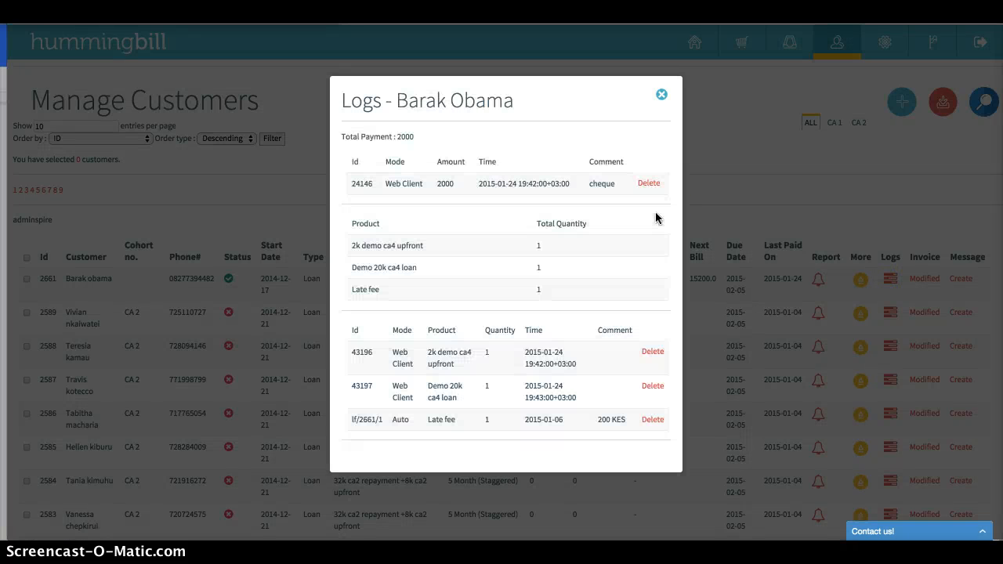
drag(428, 419, 608, 418)
click(811, 200)
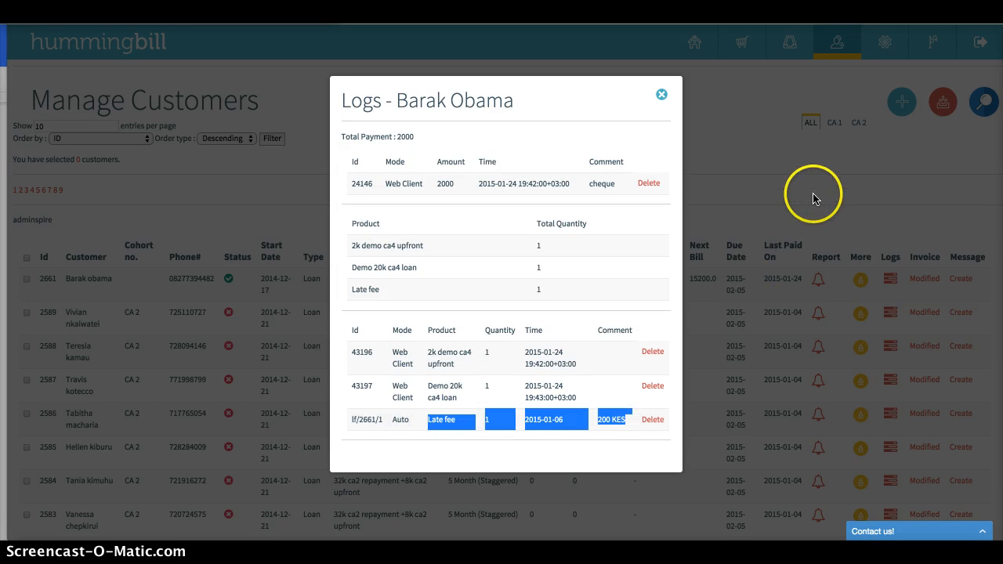